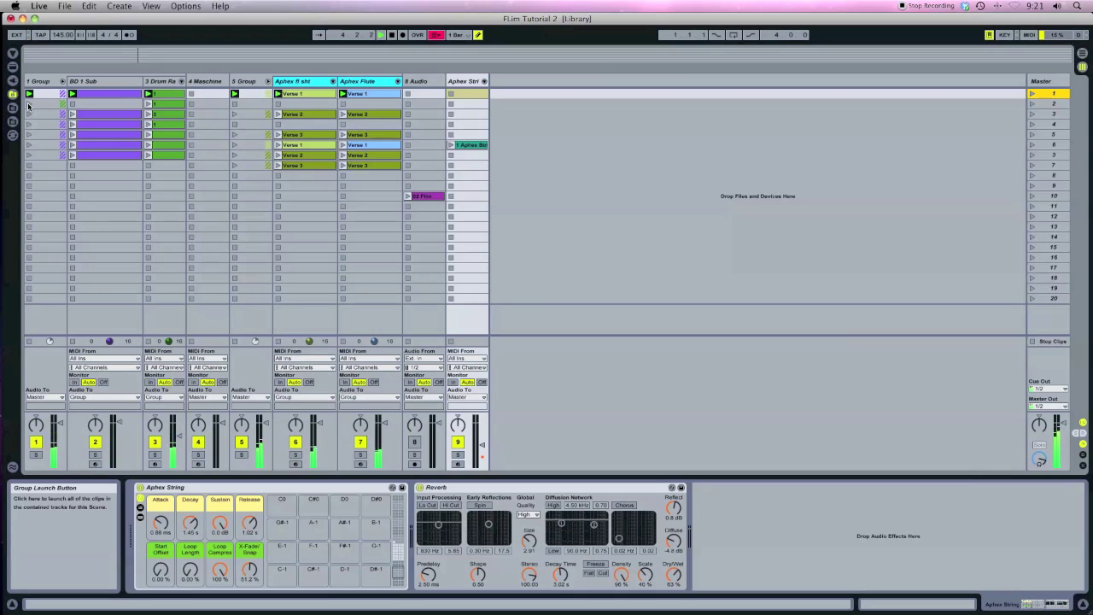
Play through the song in order: 1 Group's second row, scene 3, 1 Group's fourth row, scenes 5 and 6, the second scene 3, and scene 7.
{"action": "left_click", "coordinate": [28, 104]}
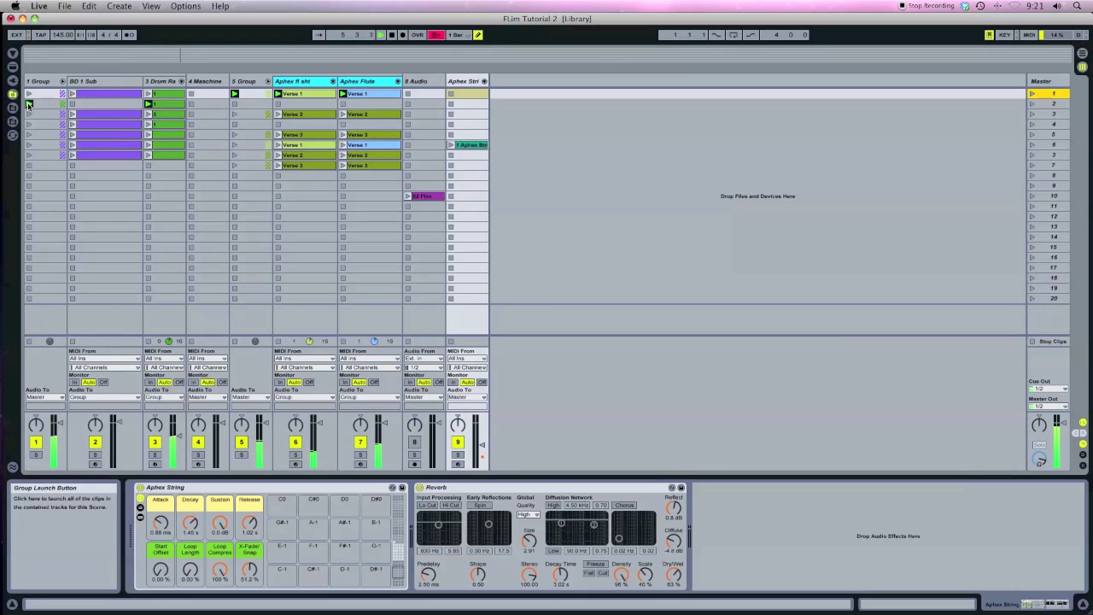
{"action": "left_click", "coordinate": [1032, 114]}
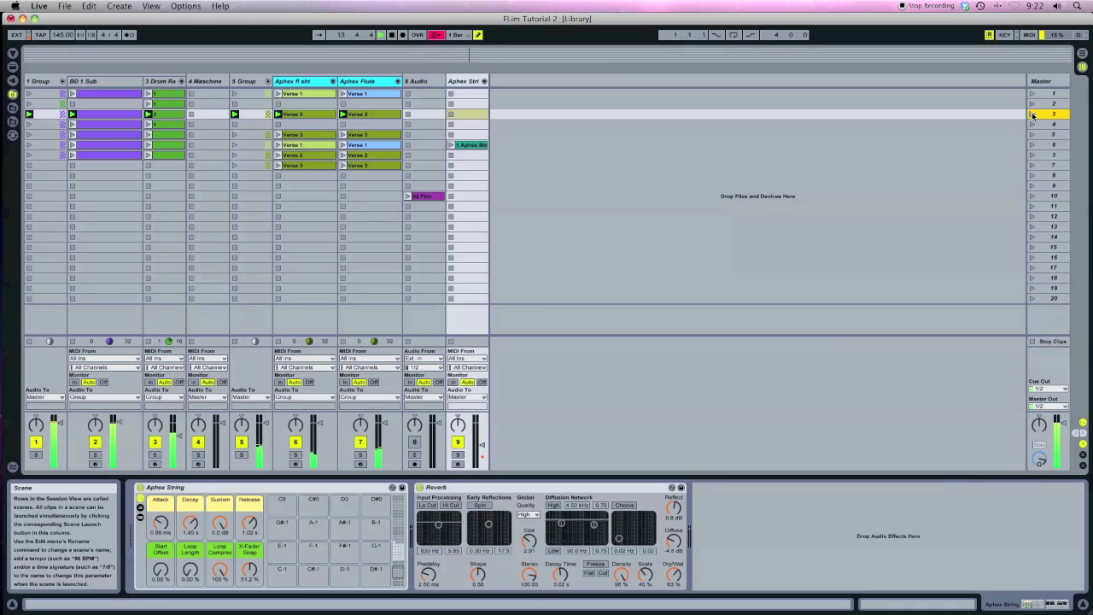
{"action": "left_click", "coordinate": [28, 124]}
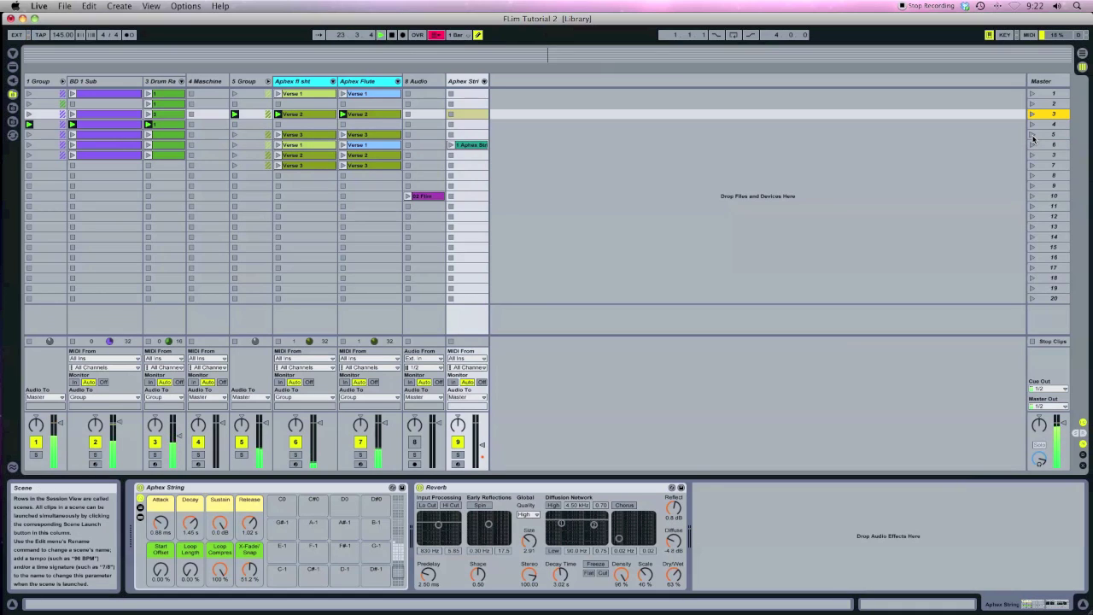
{"action": "left_click", "coordinate": [1032, 135]}
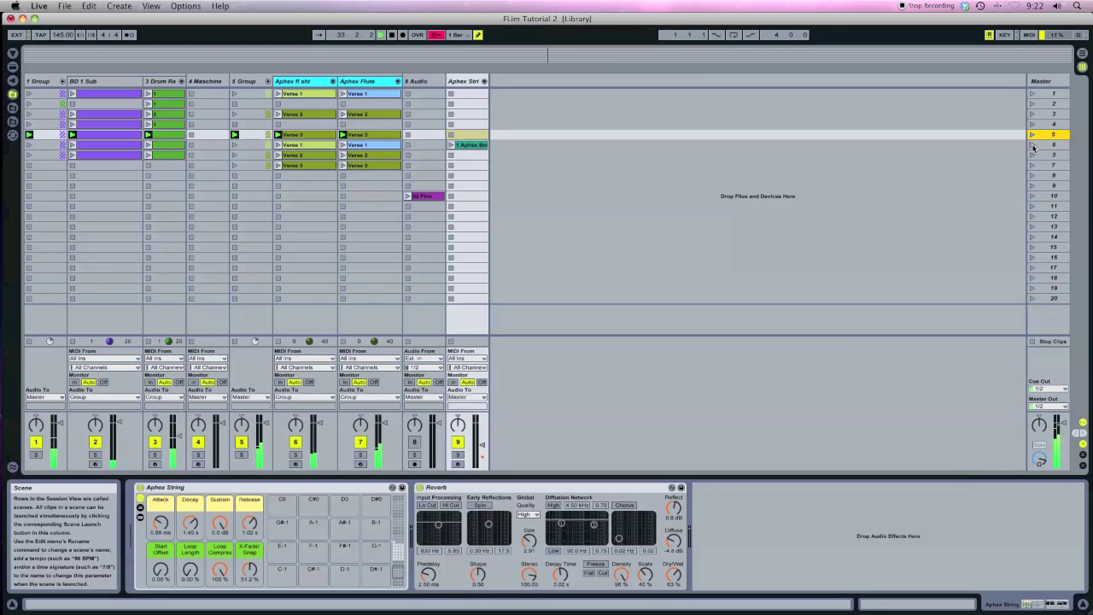
{"action": "left_click", "coordinate": [1032, 145]}
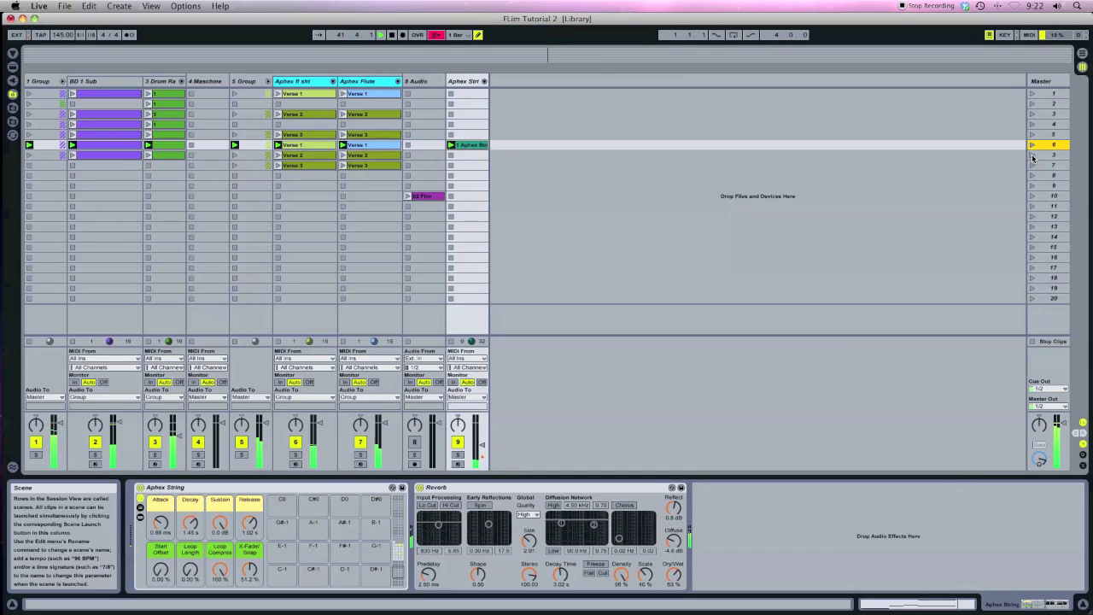
{"action": "left_click", "coordinate": [1032, 156]}
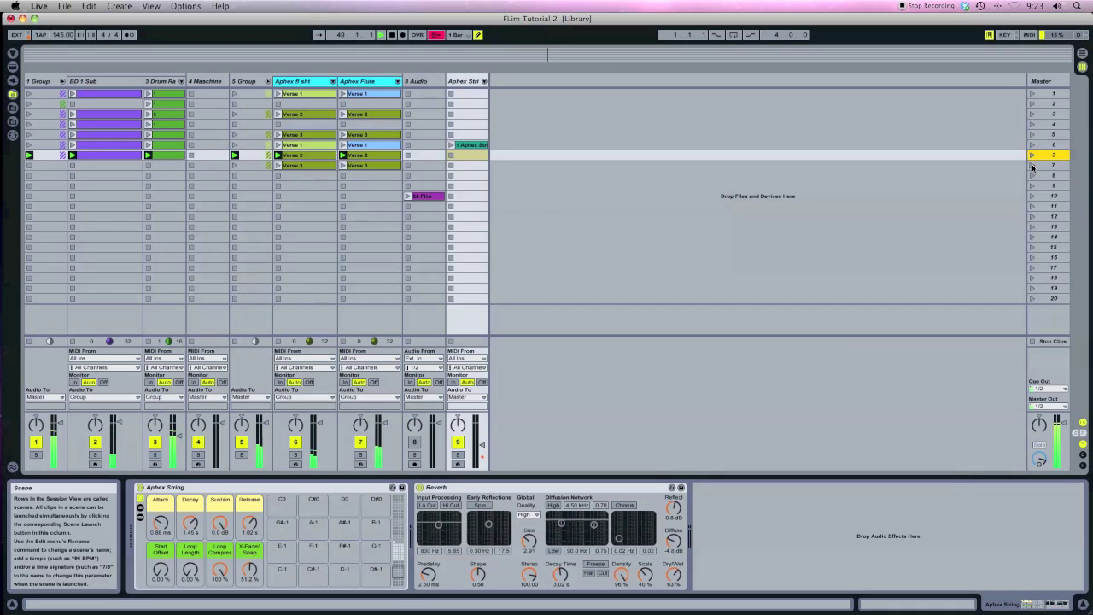
{"action": "left_click", "coordinate": [1031, 166]}
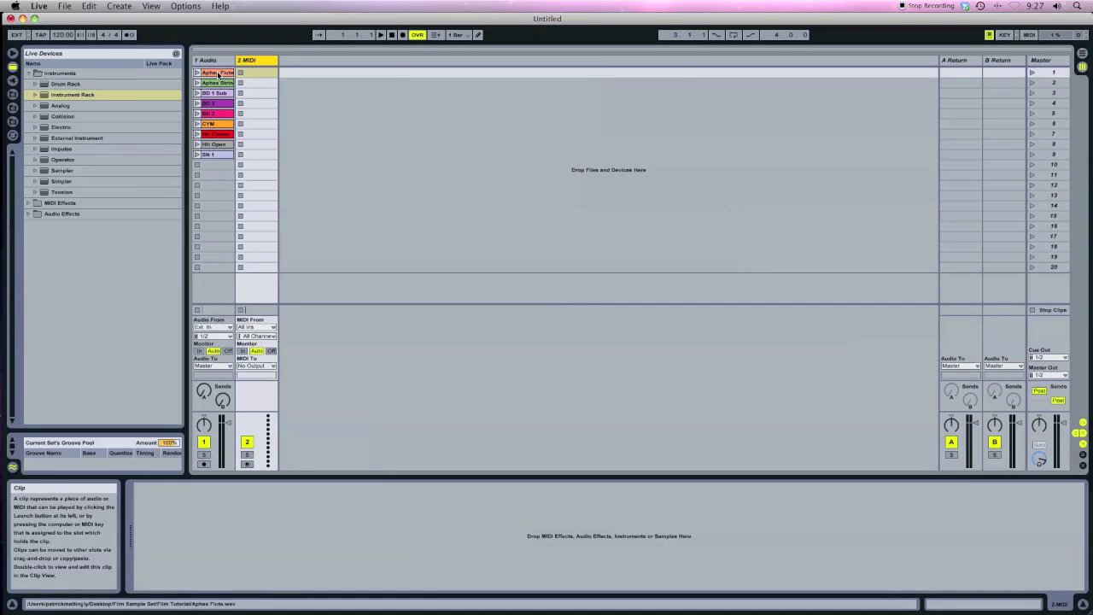
Slice the Aphex Flute clip to a new MIDI track per Transient with the Built-in preset, and duplicate the sliced track.
{"action": "right_click", "coordinate": [218, 74]}
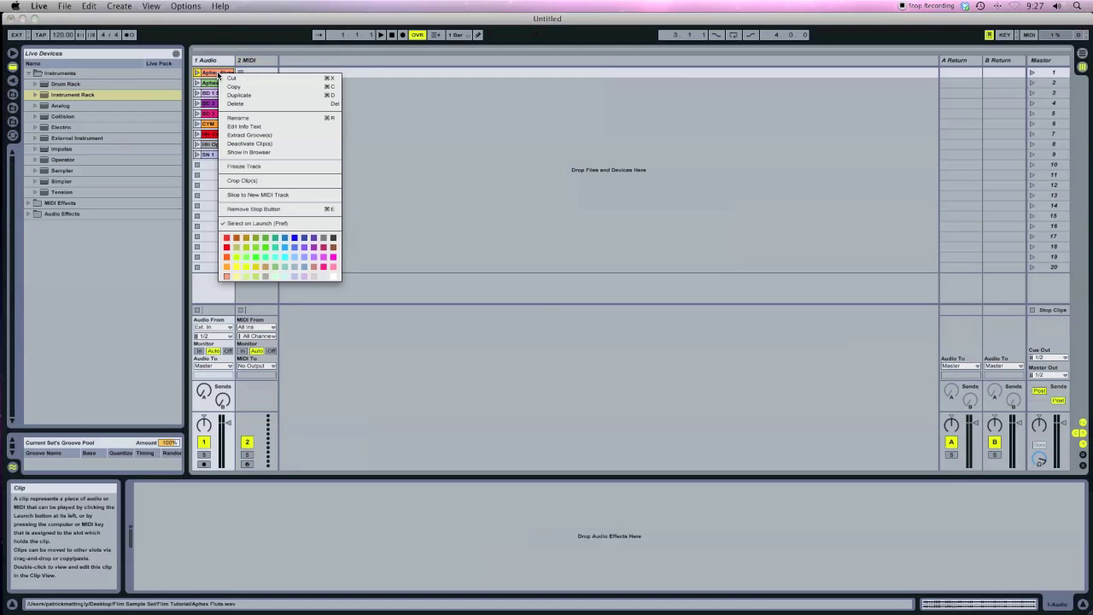
{"action": "left_click", "coordinate": [252, 195]}
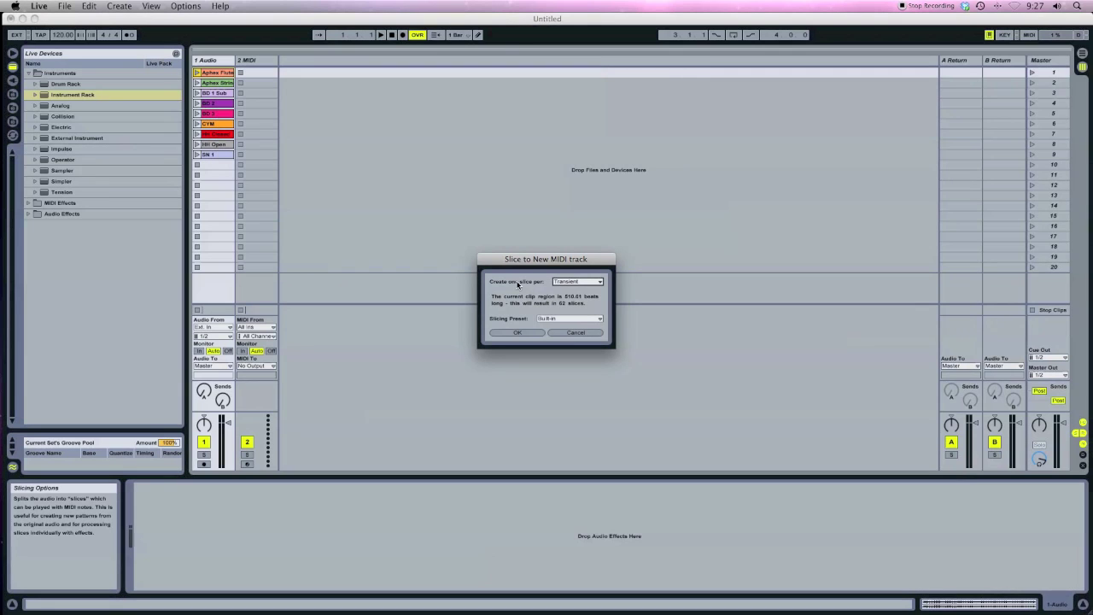
{"action": "left_click", "coordinate": [536, 333]}
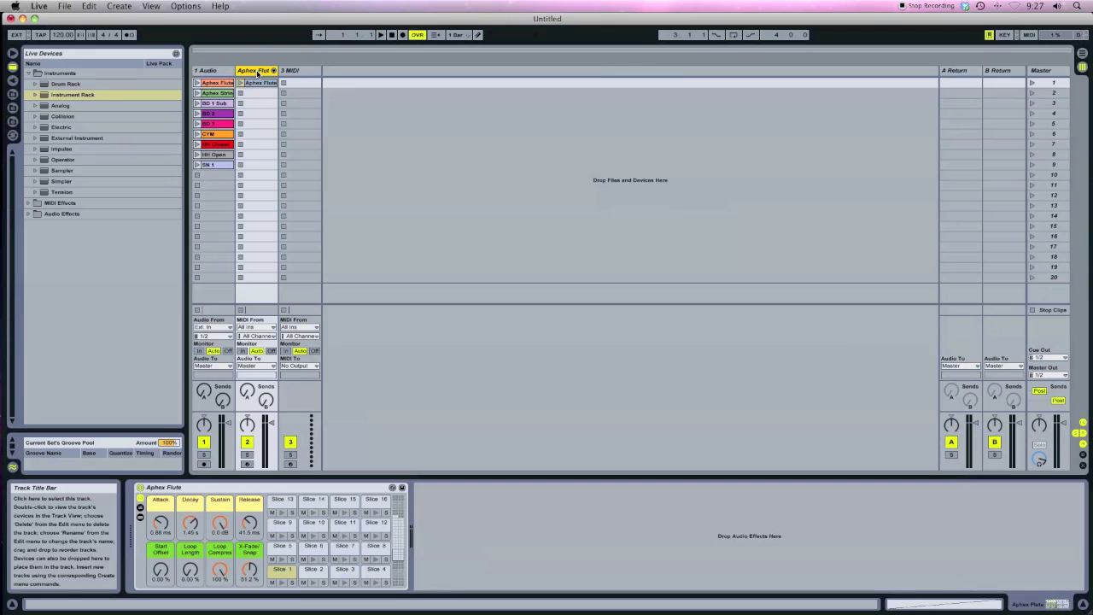
{"action": "key", "text": "super+d"}
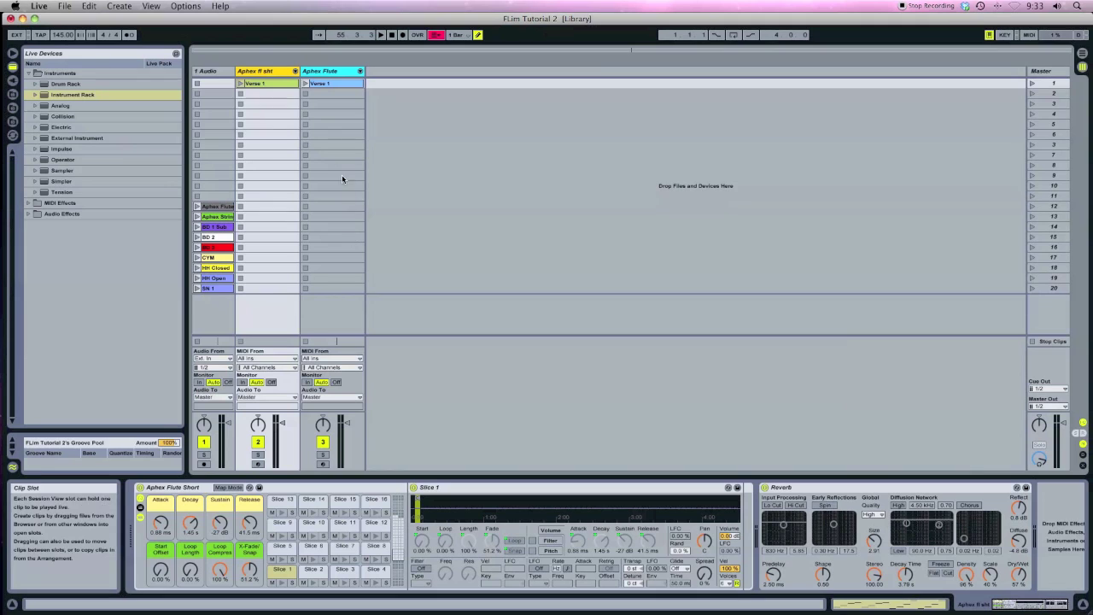
Open the Aphex Flute track's Verse 1 clip, play it soloed, and play both Verse 1 clips together as scene 1.
{"action": "left_click", "coordinate": [335, 73]}
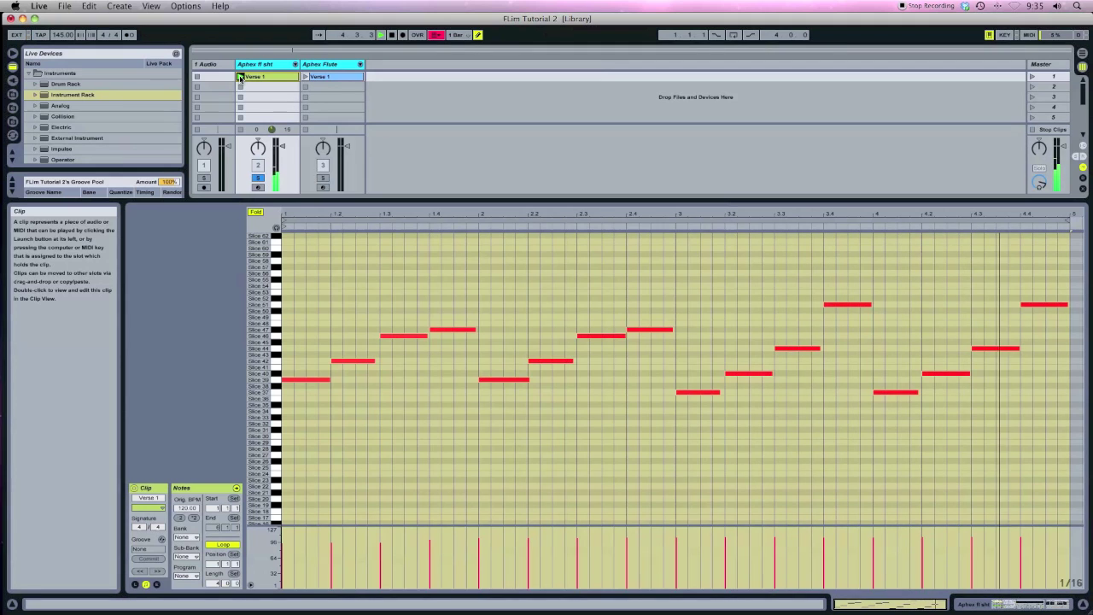
{"action": "left_click", "coordinate": [333, 76]}
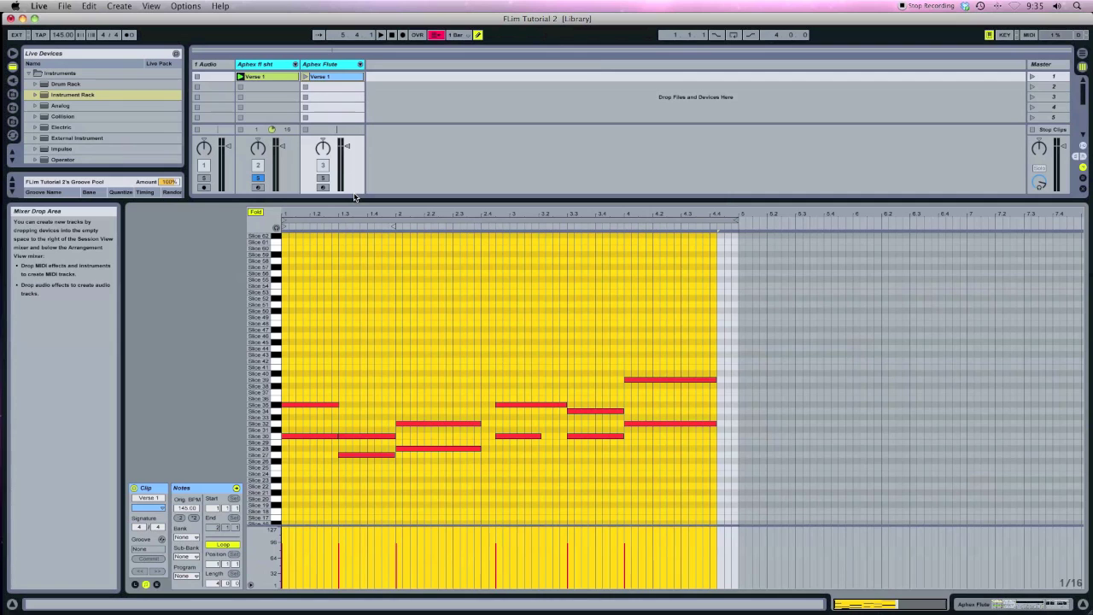
{"action": "left_click", "coordinate": [322, 178]}
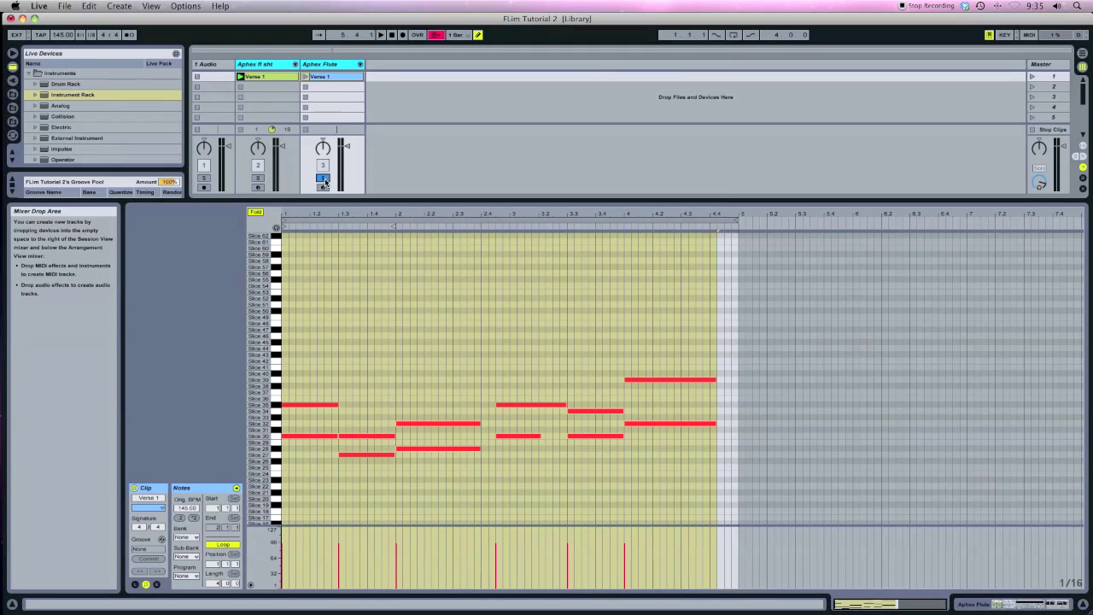
{"action": "left_click", "coordinate": [306, 76]}
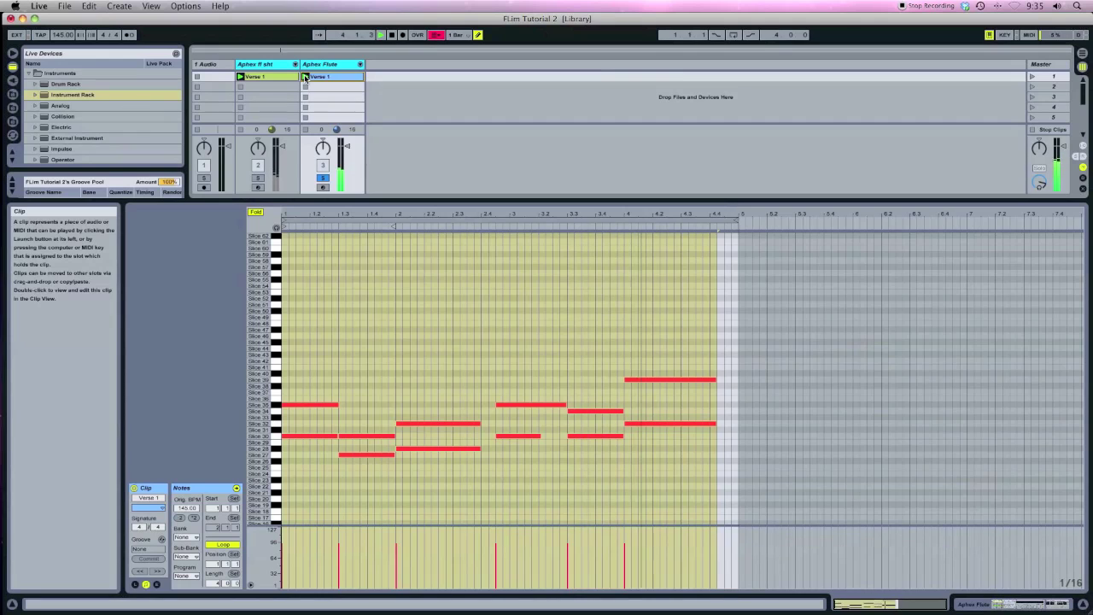
{"action": "left_click", "coordinate": [1032, 77]}
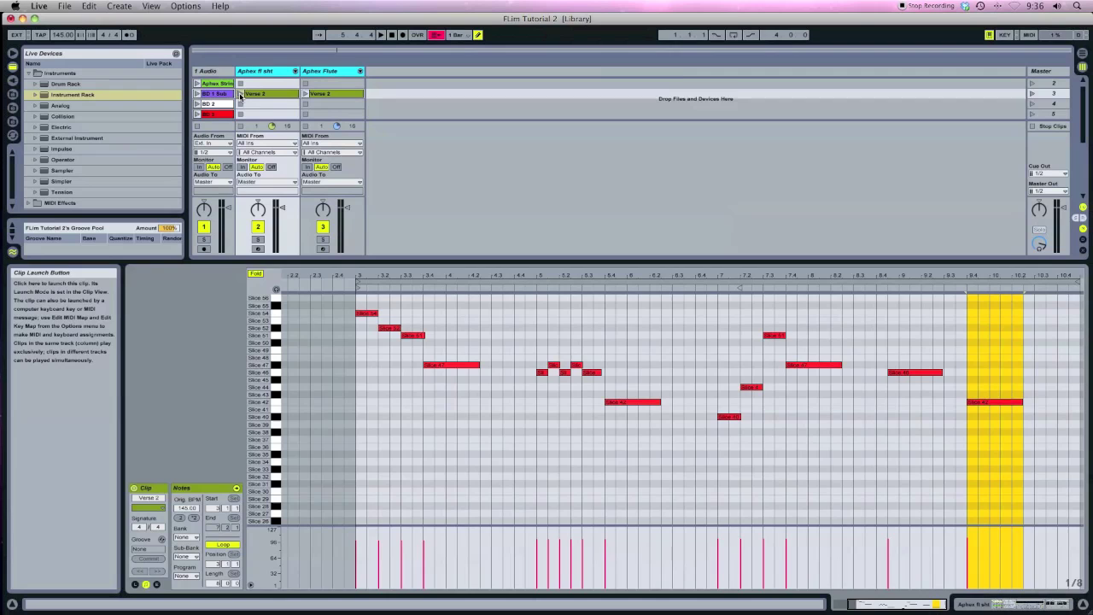
Play the Aphex fl sht track's Verse 2 clip, and play both Verse 2 clips together as scene 3.
{"action": "left_click", "coordinate": [241, 94]}
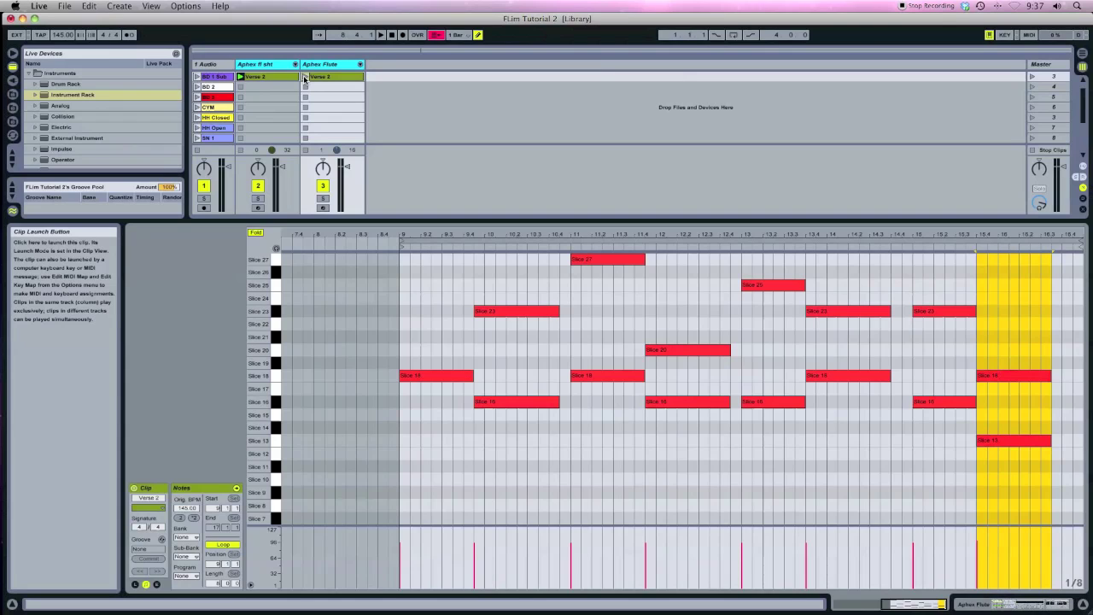
{"action": "left_click", "coordinate": [1031, 77]}
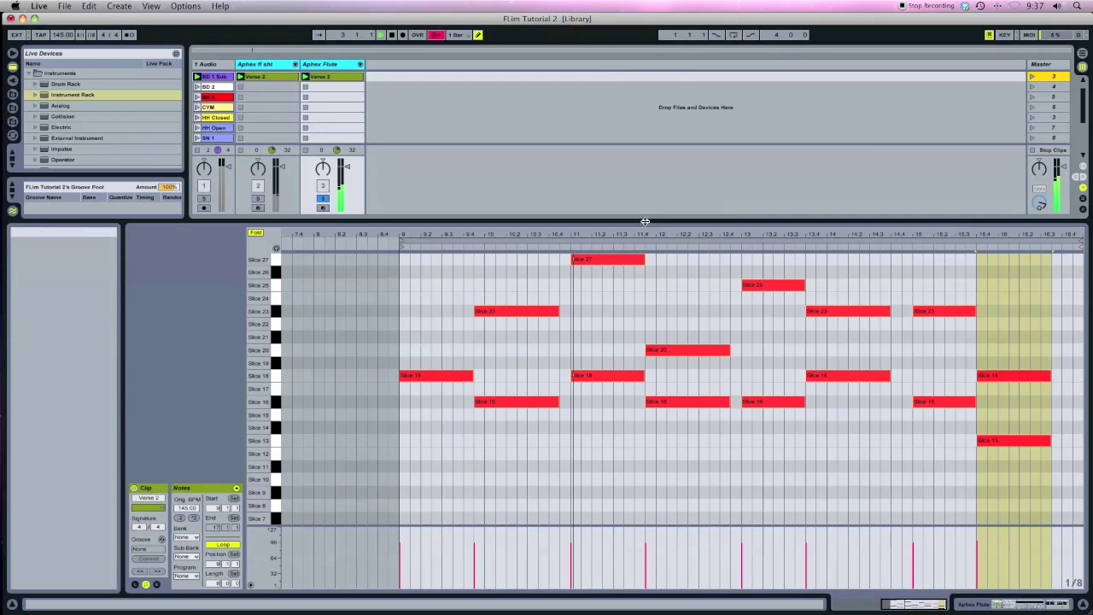
{"action": "left_click_drag", "start_coordinate": [644, 222], "coordinate": [637, 103]}
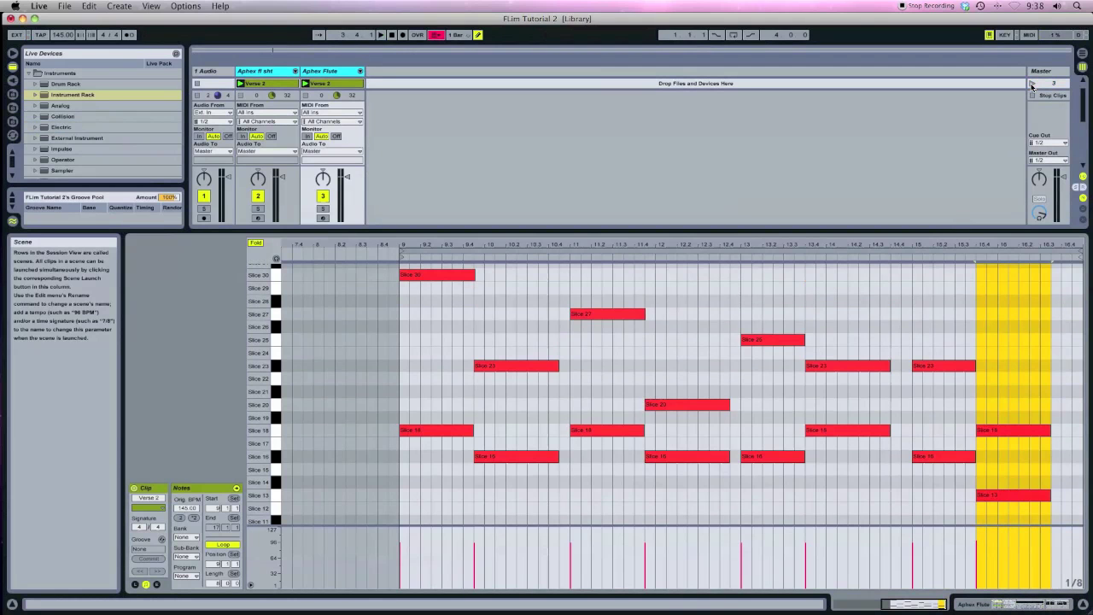
{"action": "left_click", "coordinate": [1031, 85]}
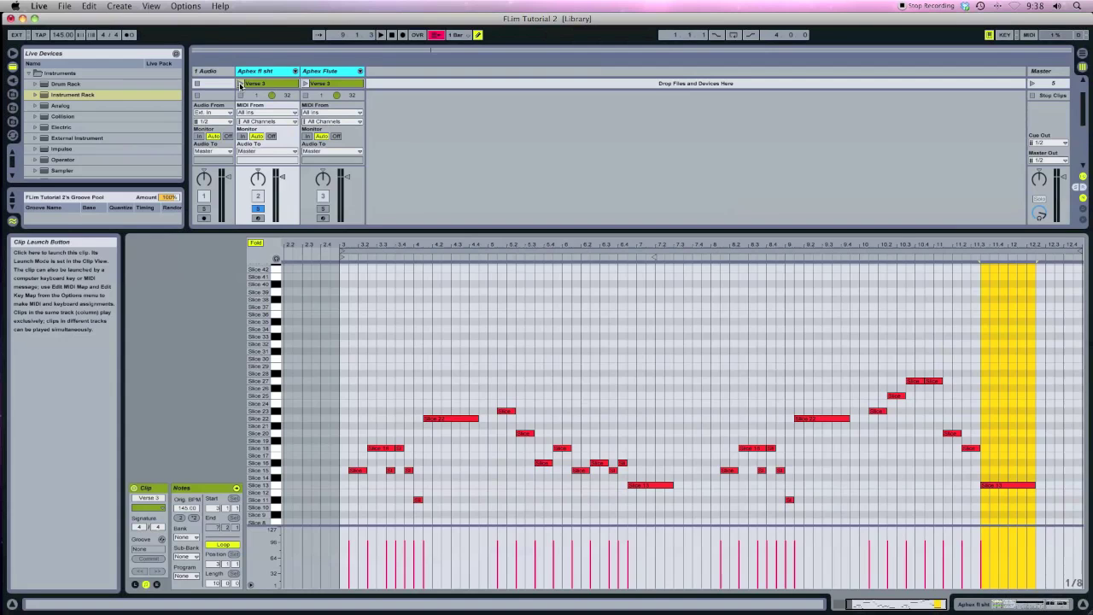
Play the Verse 3 clips of Aphex fl sht and Aphex Flute individually, and together as scene 5.
{"action": "left_click", "coordinate": [241, 84]}
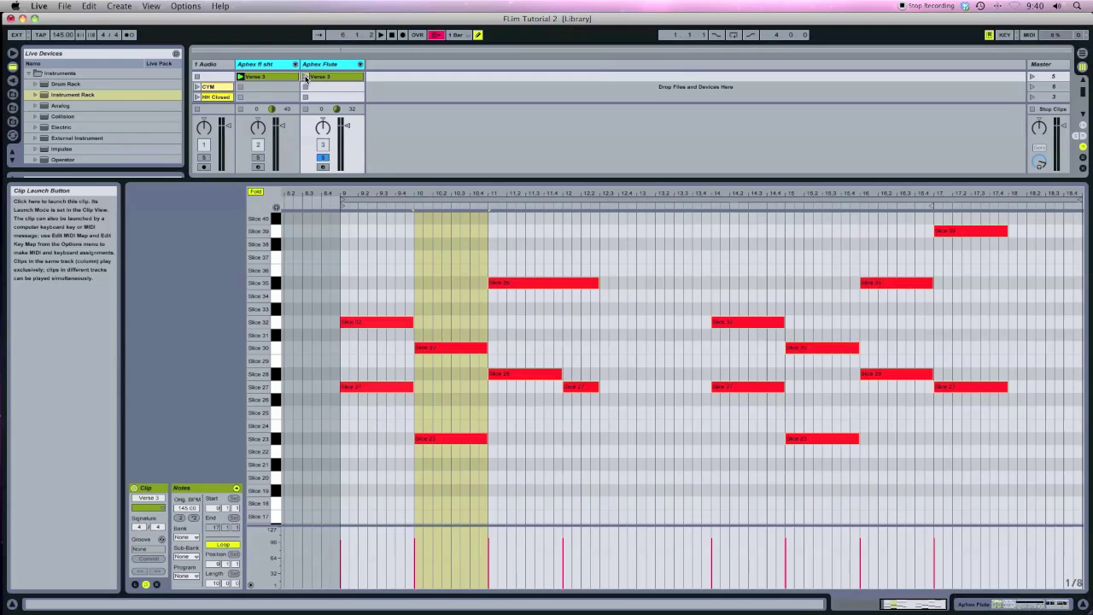
{"action": "left_click", "coordinate": [305, 77]}
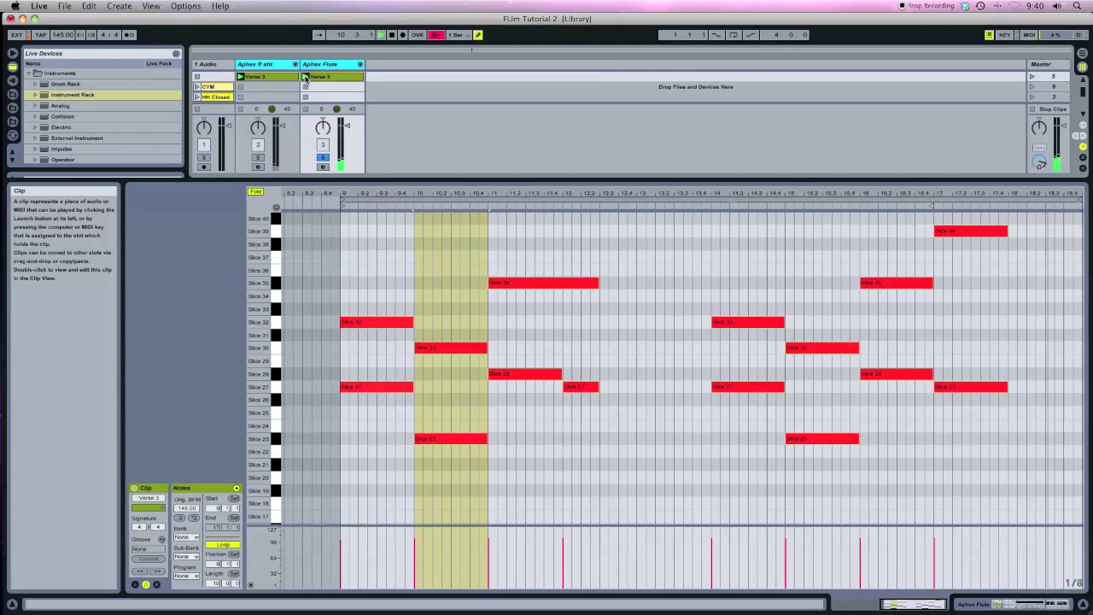
{"action": "left_click", "coordinate": [1032, 77]}
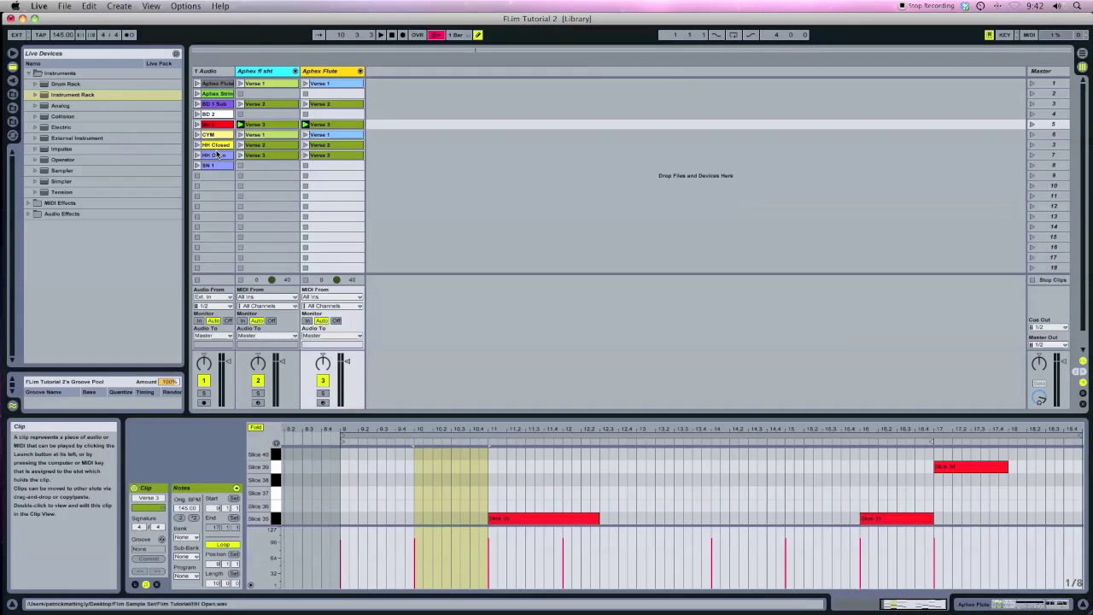
Place the Aphex String clip's first warp marker at 1.1.1 and add warp markers at the starts of the following notes.
{"action": "right_click", "coordinate": [215, 94]}
{"action": "left_click", "coordinate": [255, 216]}
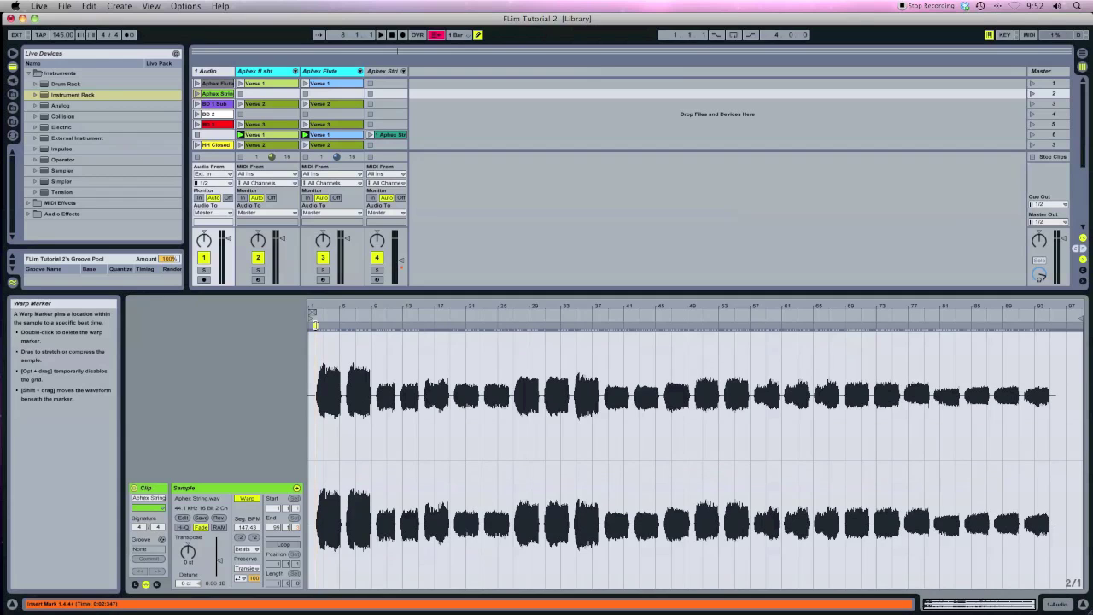
{"action": "left_click_drag", "start_coordinate": [314, 323], "coordinate": [309, 322]}
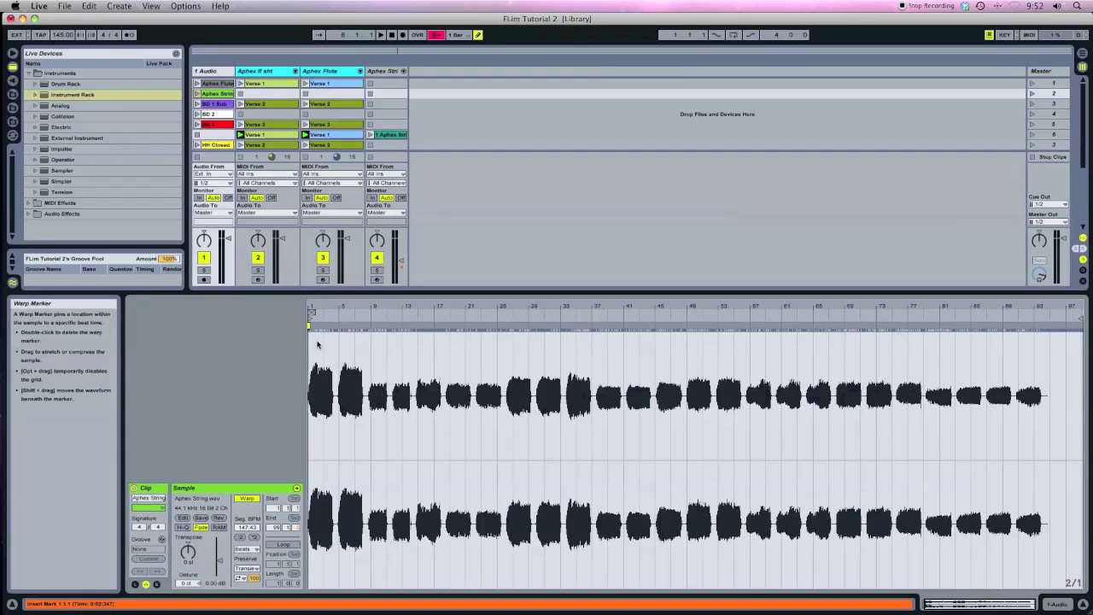
{"action": "key", "text": "plus"}
{"action": "key", "text": "plus"}
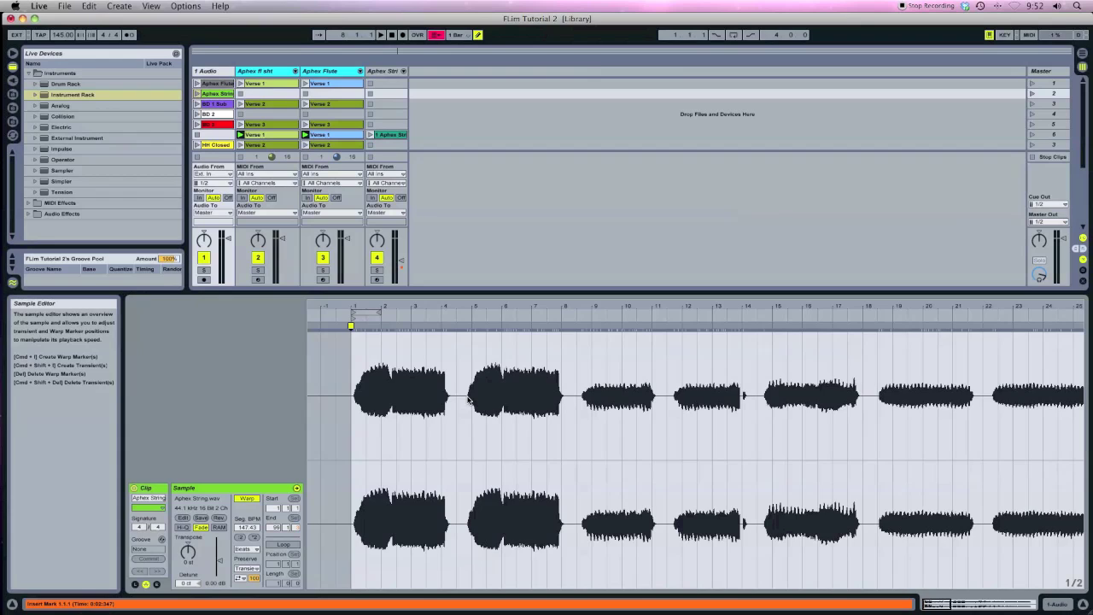
{"action": "double_click", "coordinate": [469, 401]}
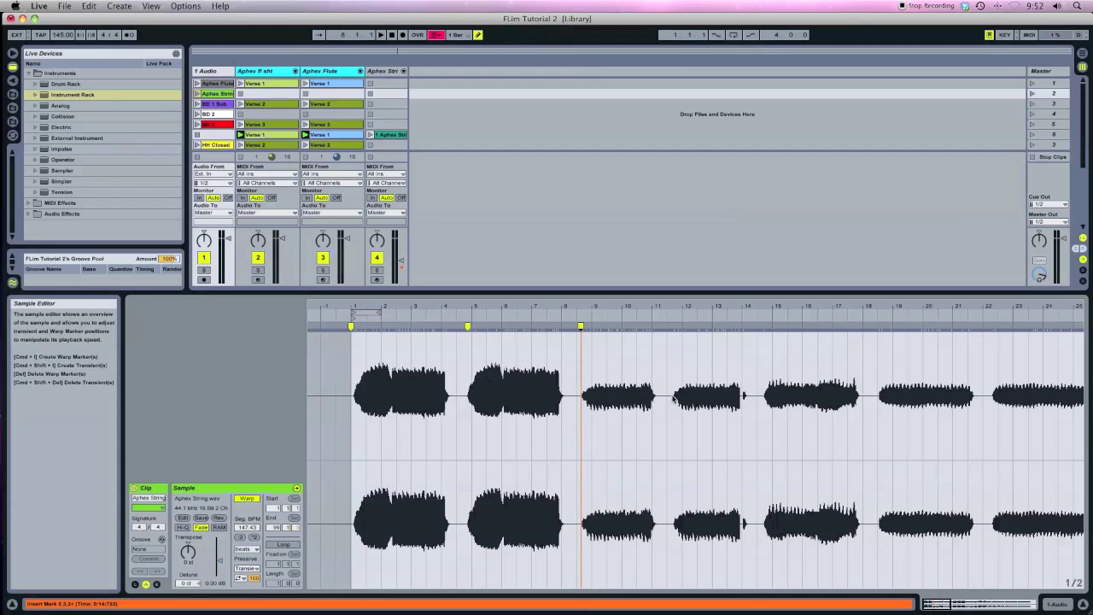
Slice the Aphex String clip to a new MIDI track per Warp Marker with the Built-in preset.
{"action": "right_click", "coordinate": [216, 93]}
{"action": "left_click", "coordinate": [280, 215]}
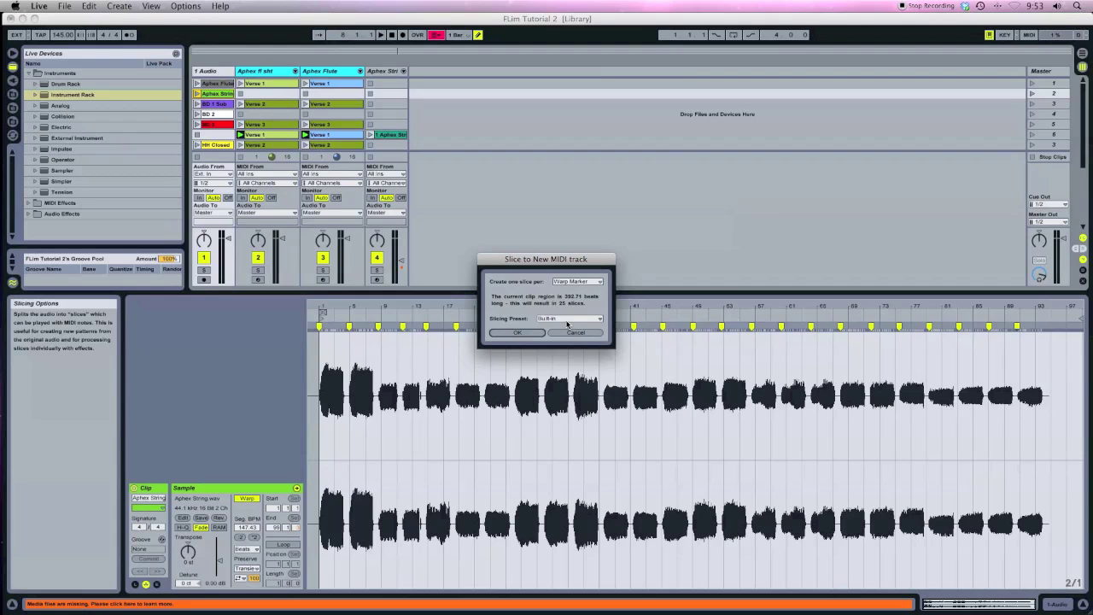
{"action": "left_click", "coordinate": [517, 333]}
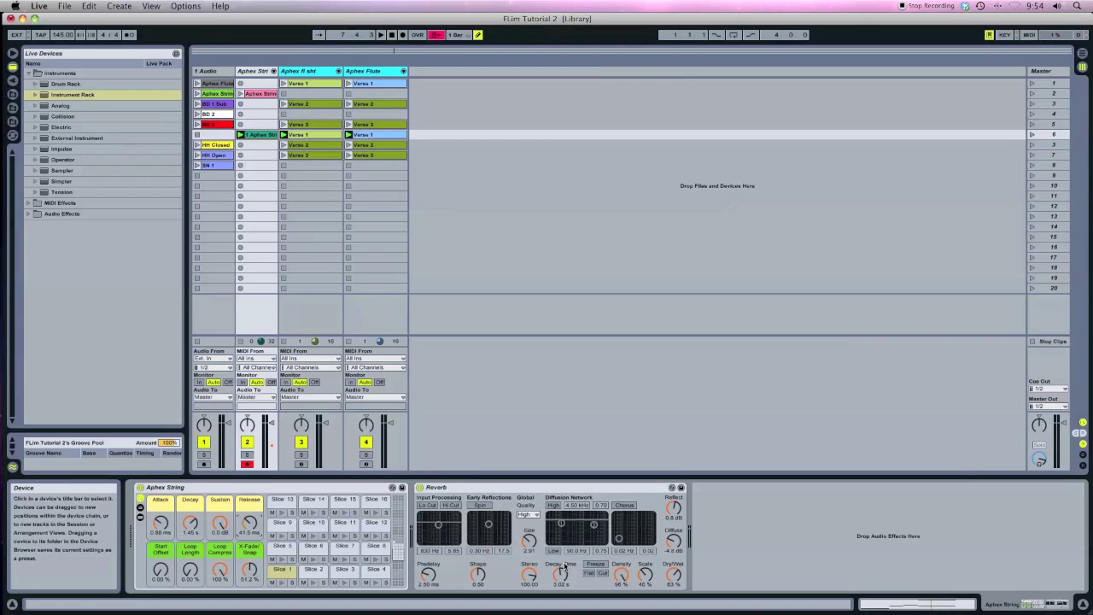
Show the notes of the 1 Aphex String clip in scene 6, and play it soloed and together with the Verse 1 clips.
{"action": "key", "text": "shift+Tab"}
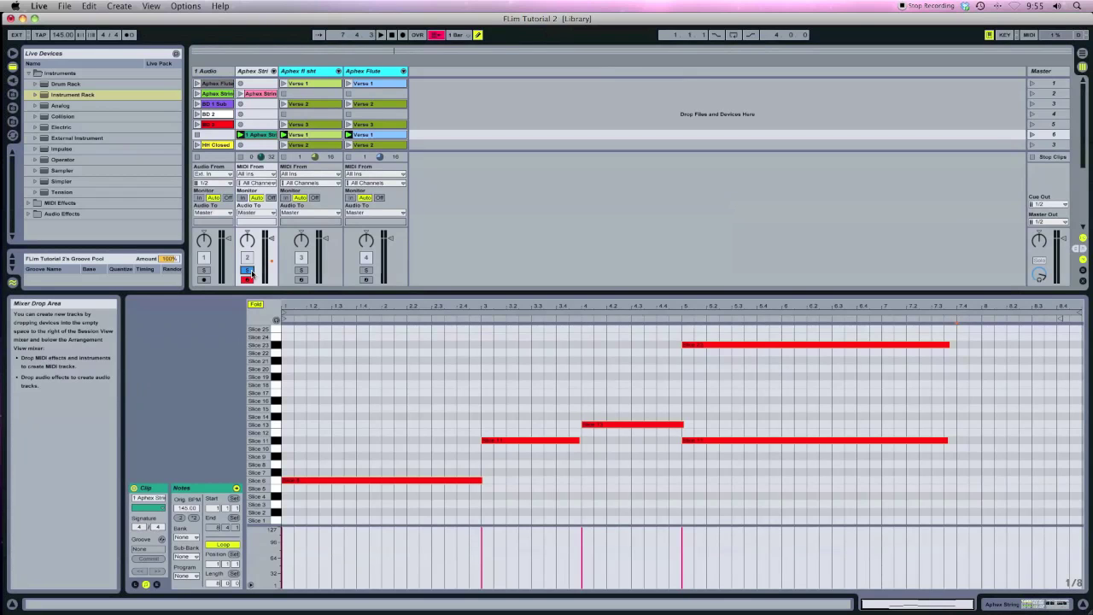
{"action": "left_click_drag", "start_coordinate": [426, 292], "coordinate": [426, 272]}
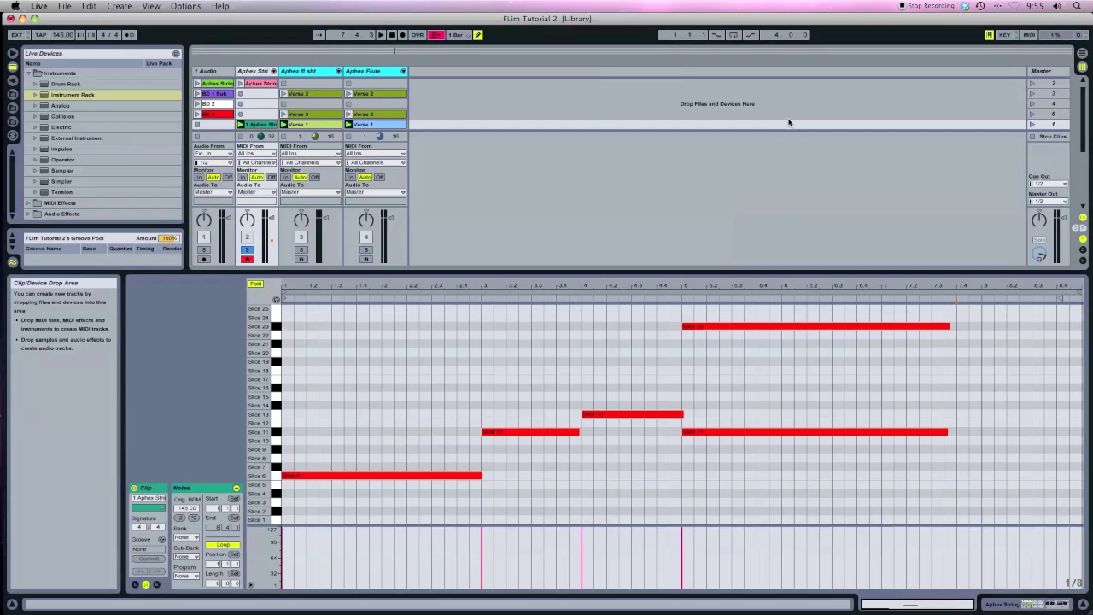
{"action": "left_click", "coordinate": [1031, 125]}
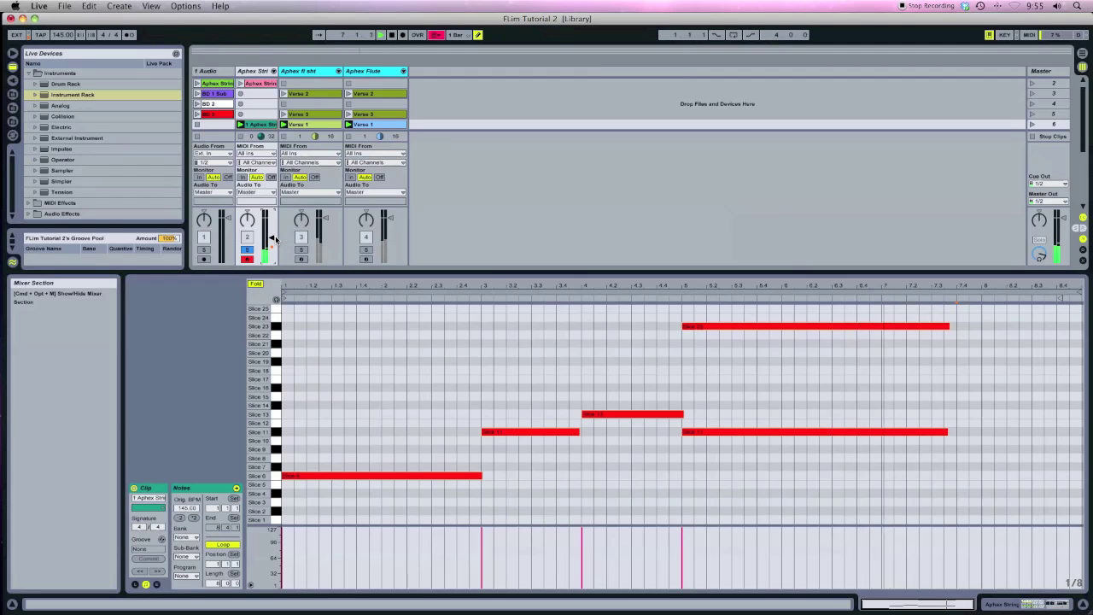
{"action": "left_click", "coordinate": [158, 585]}
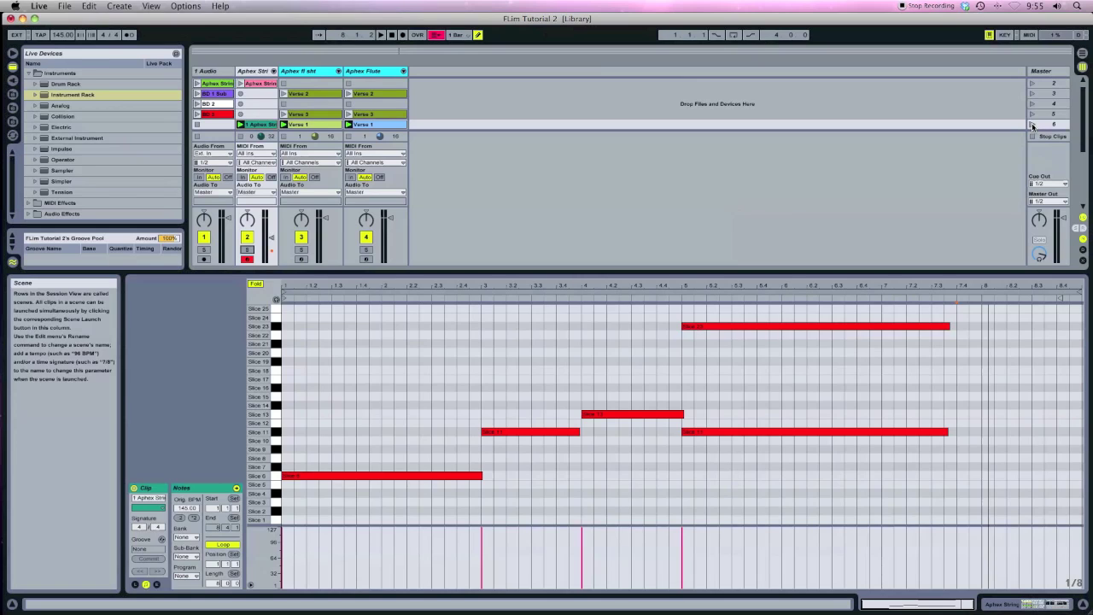
{"action": "left_click", "coordinate": [1033, 125]}
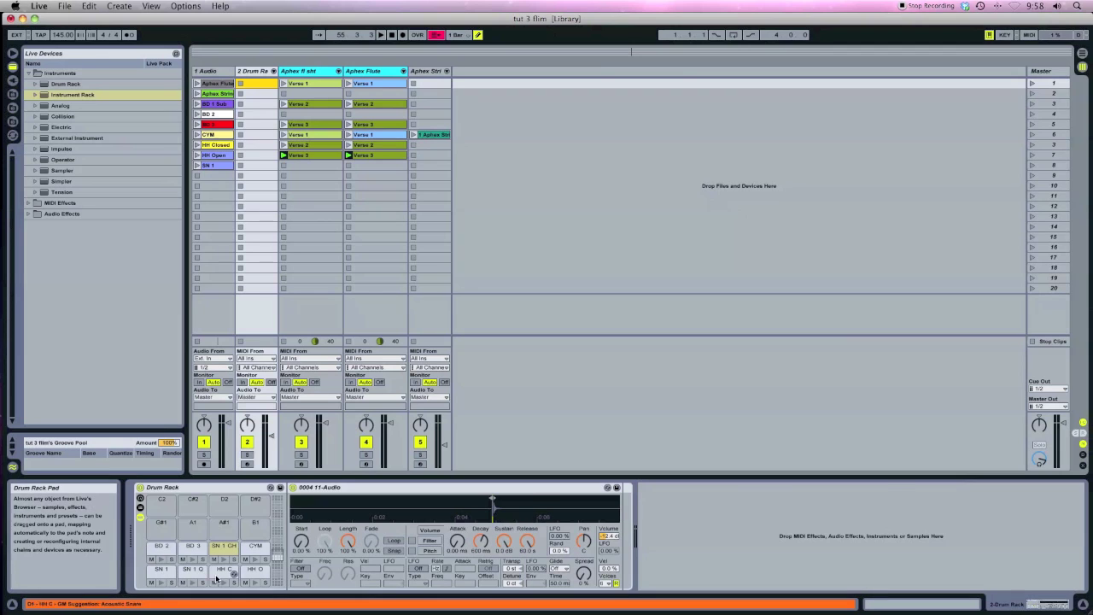
Show the sample and effect devices of the drum rack's BD 2 pad.
{"action": "left_click", "coordinate": [158, 549]}
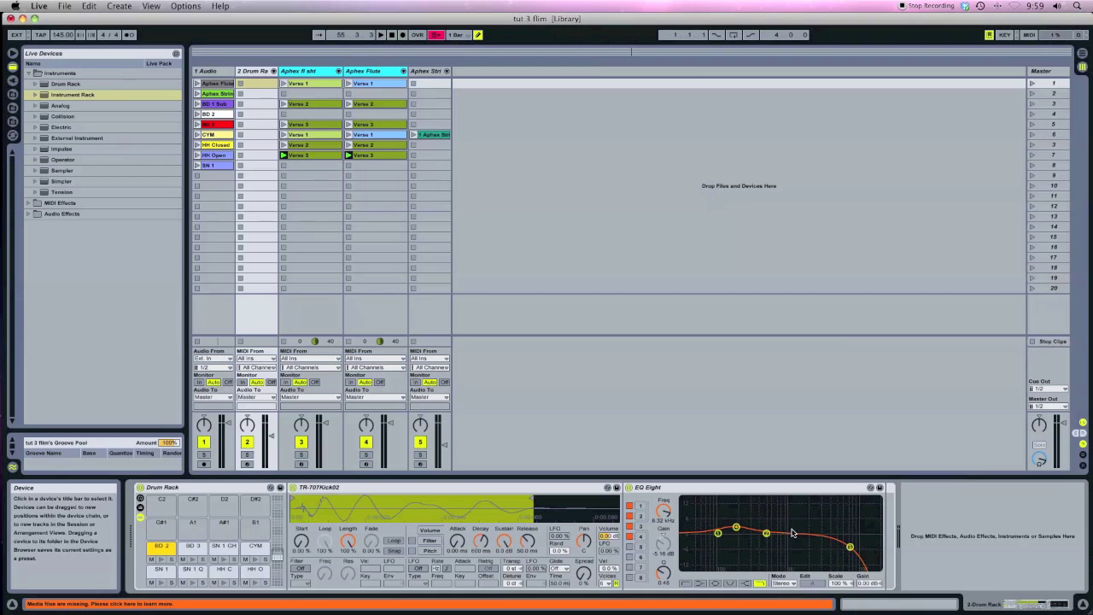
Examine the devices of the drum rack's BD 3, SN 1 GH, CYM, SN 1, SN 1 Q, HH C and HH O pads.
{"action": "left_click", "coordinate": [189, 550]}
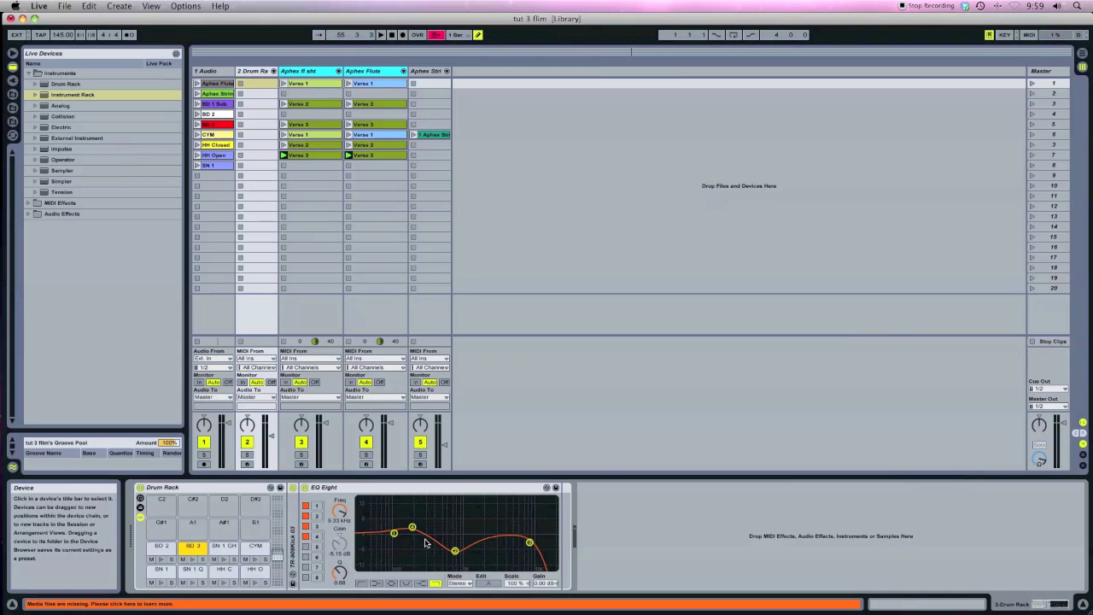
{"action": "left_click", "coordinate": [225, 548]}
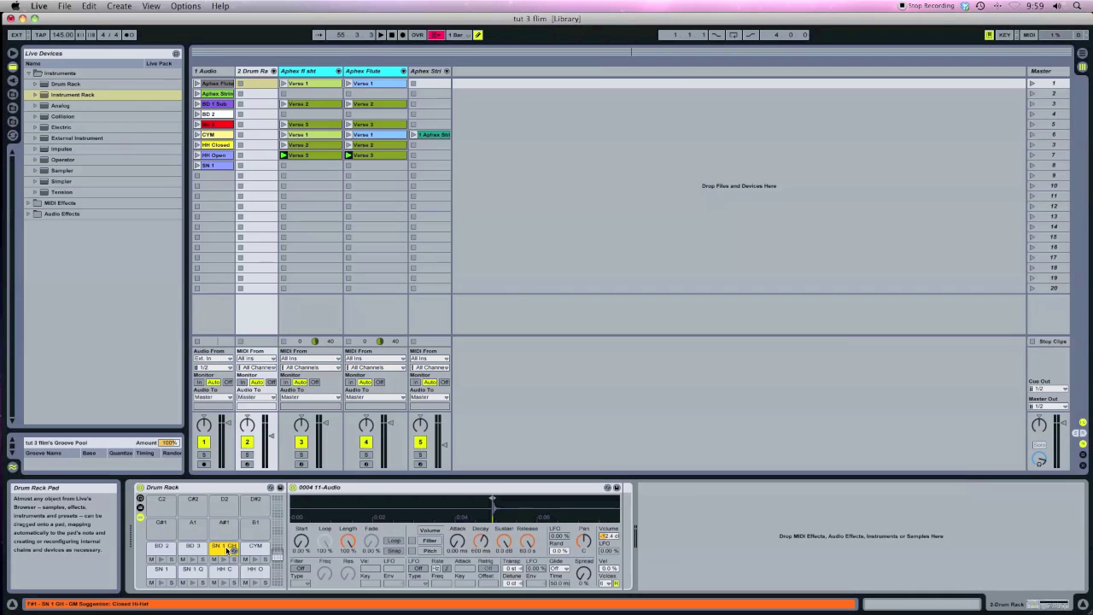
{"action": "left_click", "coordinate": [253, 549]}
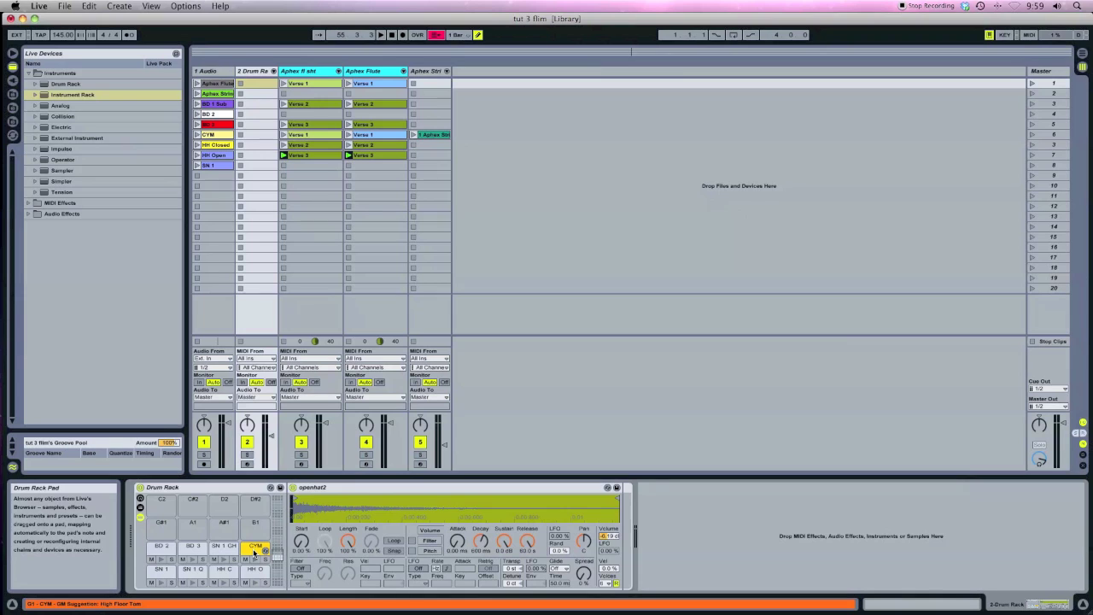
{"action": "left_click", "coordinate": [162, 570]}
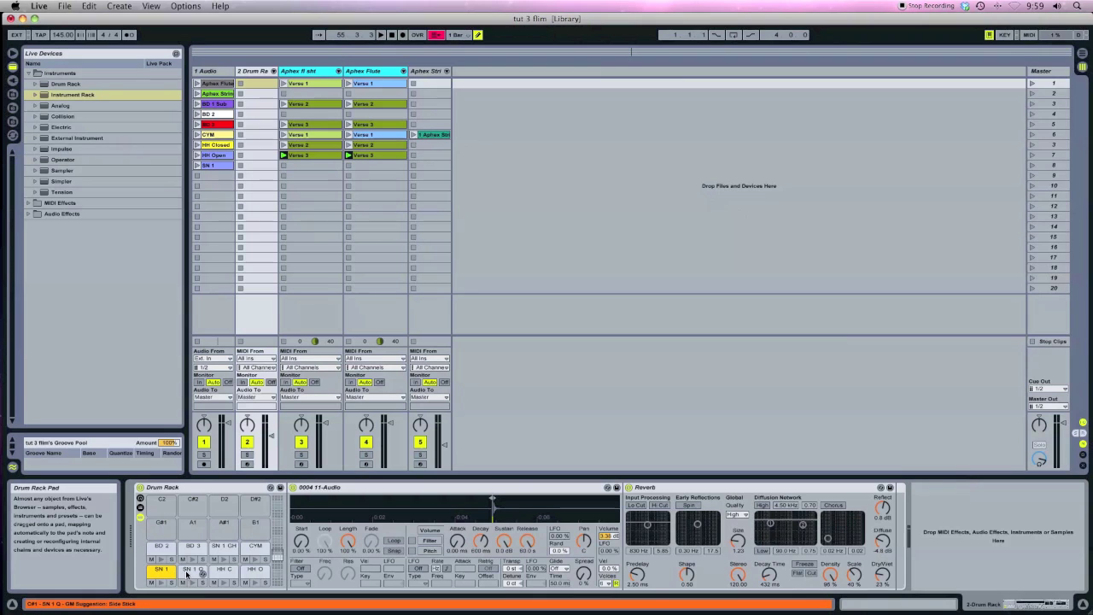
{"action": "left_click", "coordinate": [194, 573]}
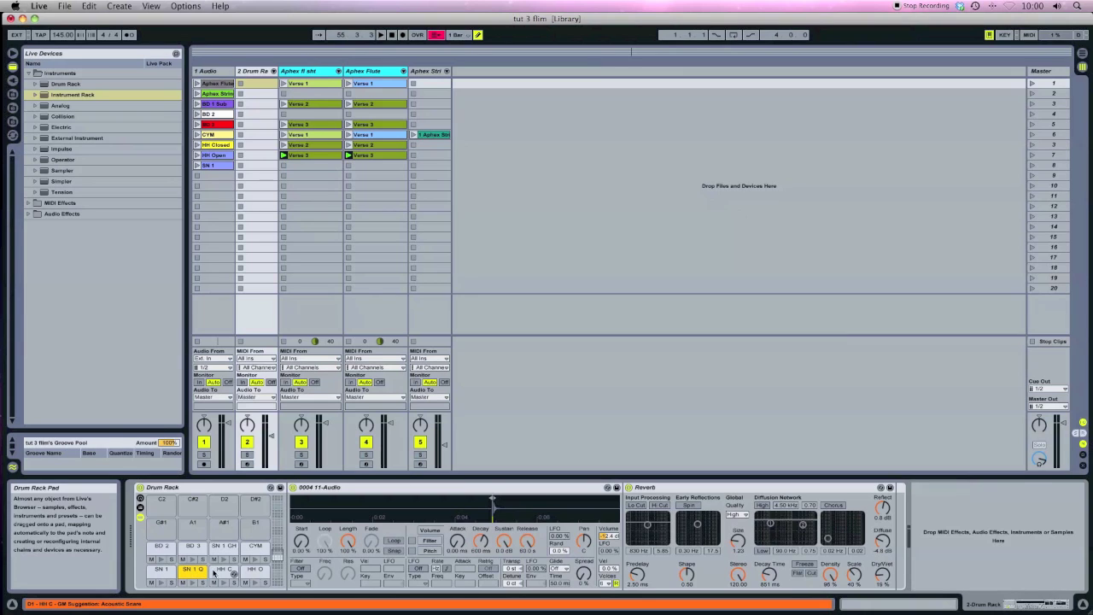
{"action": "left_click", "coordinate": [223, 570]}
{"action": "left_click", "coordinate": [255, 571]}
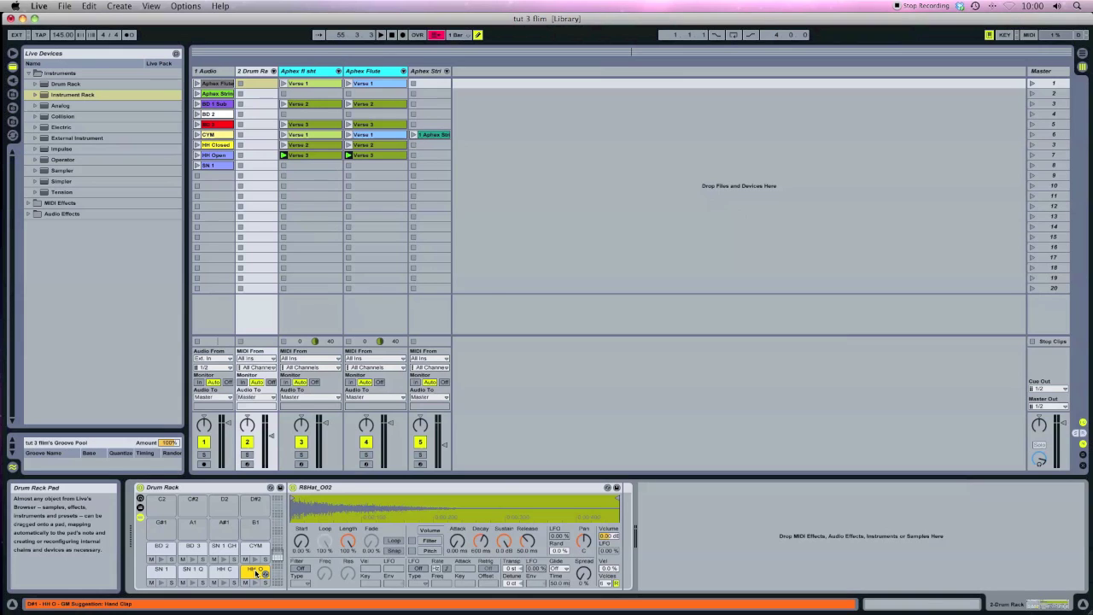
{"action": "left_click", "coordinate": [224, 545]}
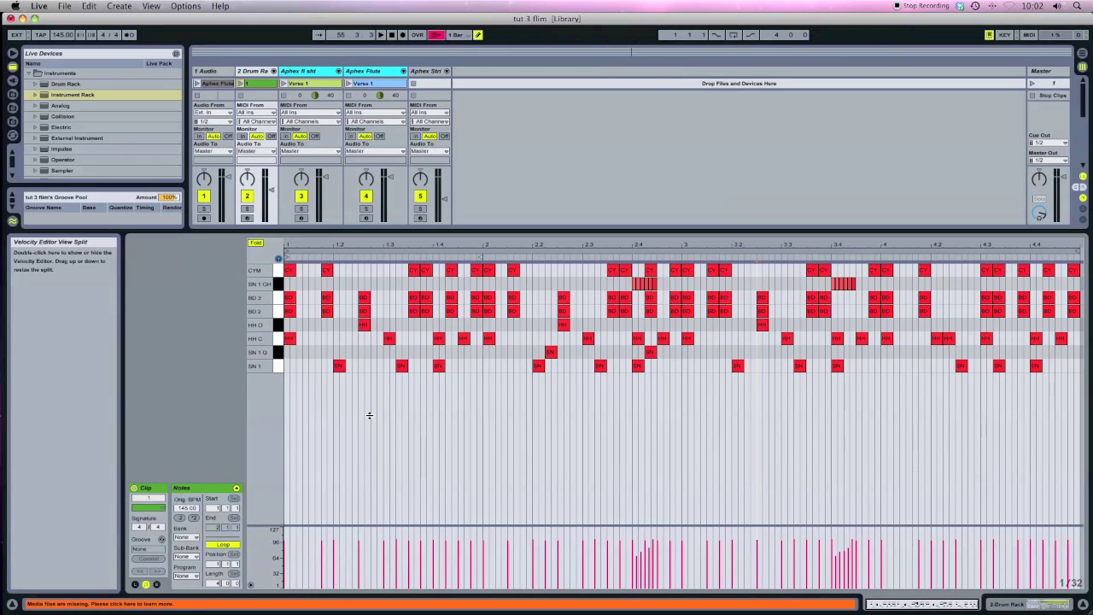
Play scene 1 with the drum rack track soloed and its clip's notes shown, and stop playback.
{"action": "left_click", "coordinate": [1033, 85]}
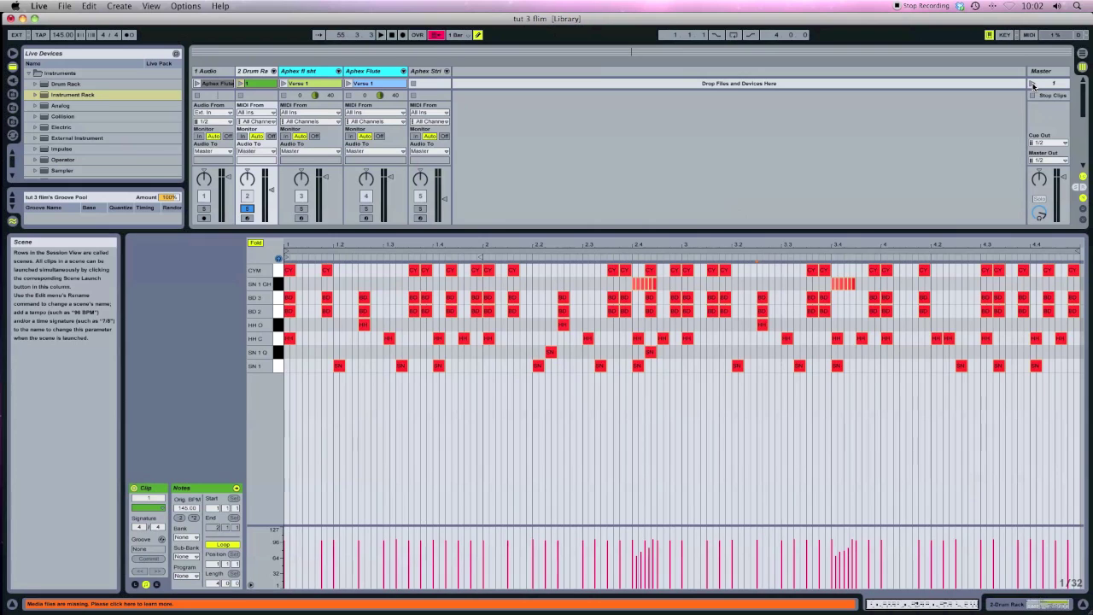
{"action": "left_click", "coordinate": [1033, 86]}
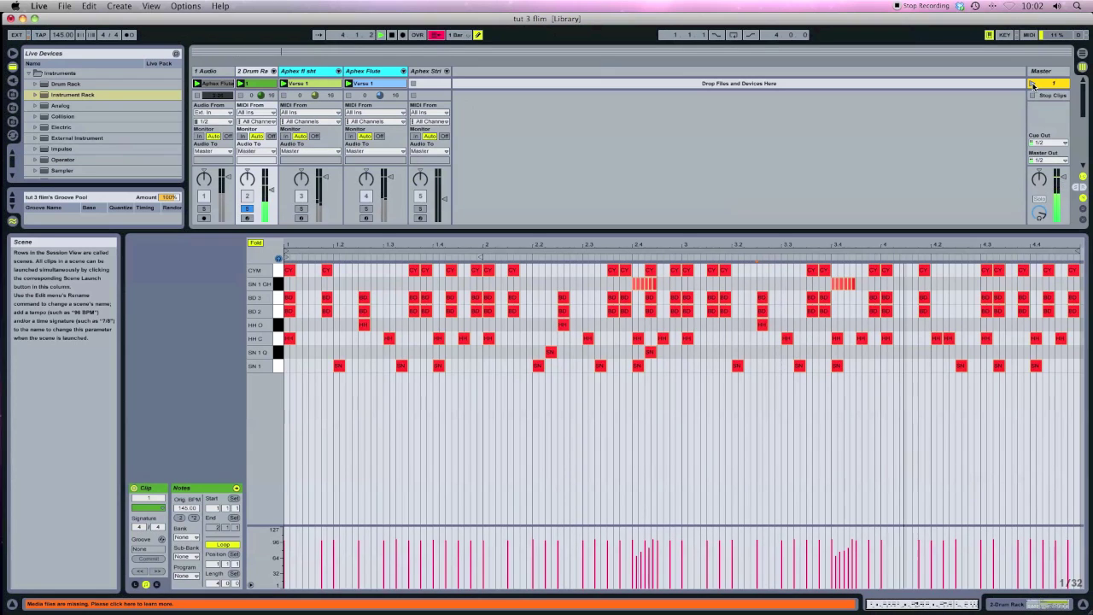
{"action": "key", "text": "space"}
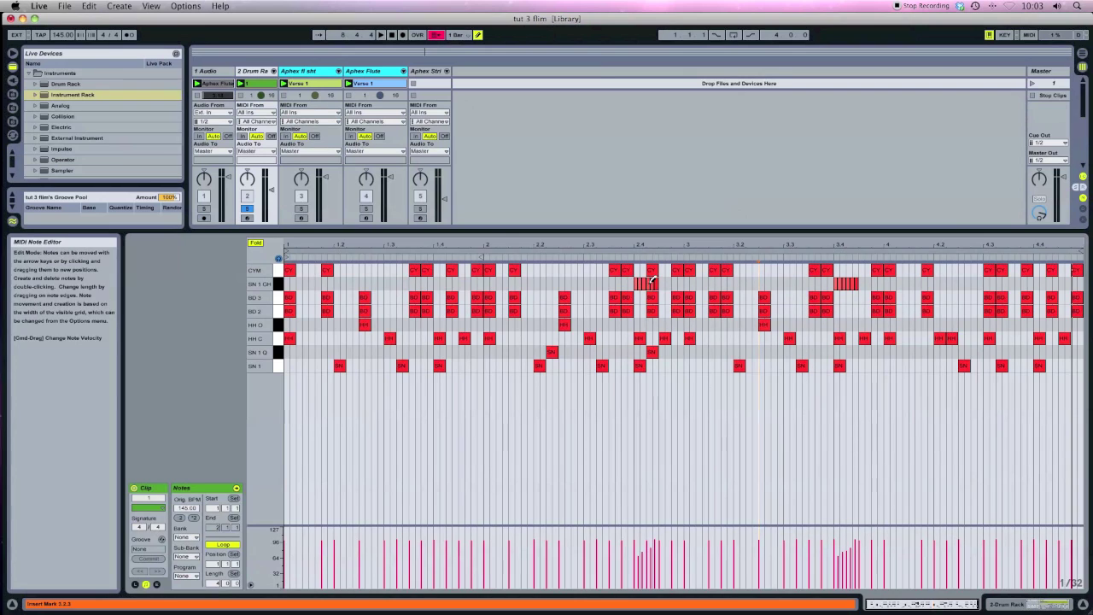
Switch the note grid of the scene 1 drum clip to 1/32 triplets.
{"action": "right_click", "coordinate": [692, 374]}
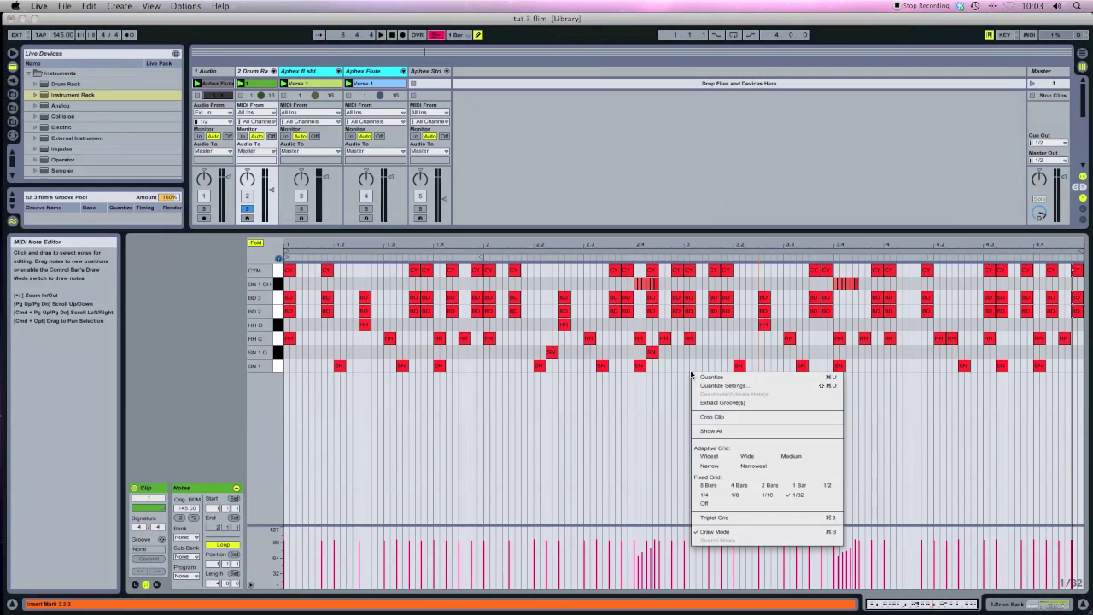
{"action": "left_click", "coordinate": [727, 519]}
{"action": "left_click", "coordinate": [641, 281]}
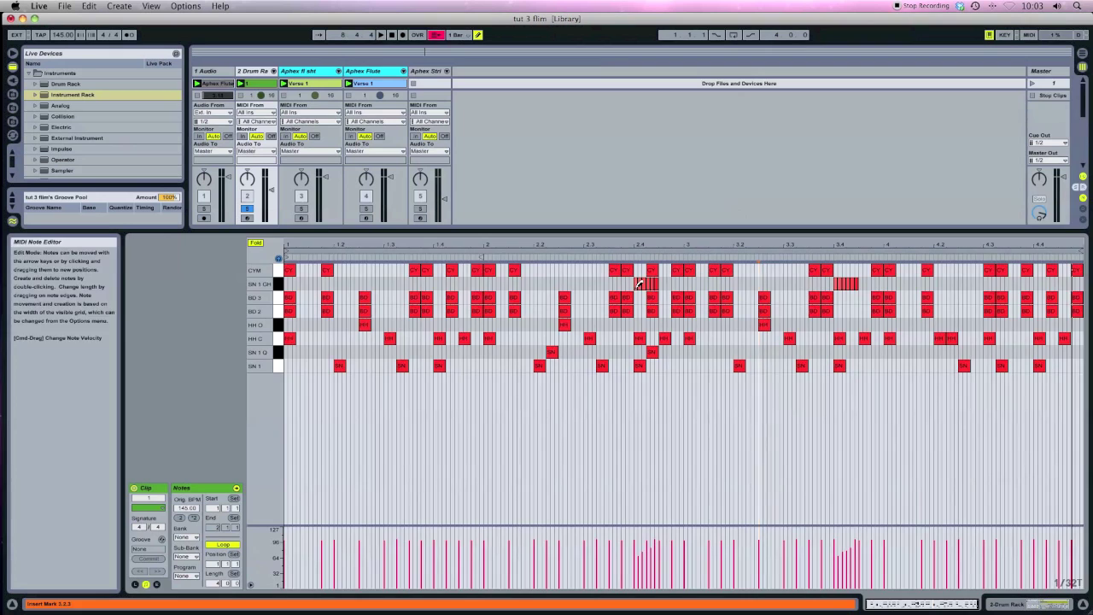
Play scene 2 with its drum clip's notes shown, and examine the clip's track volume envelope.
{"action": "left_click_drag", "start_coordinate": [513, 231], "coordinate": [475, 256]}
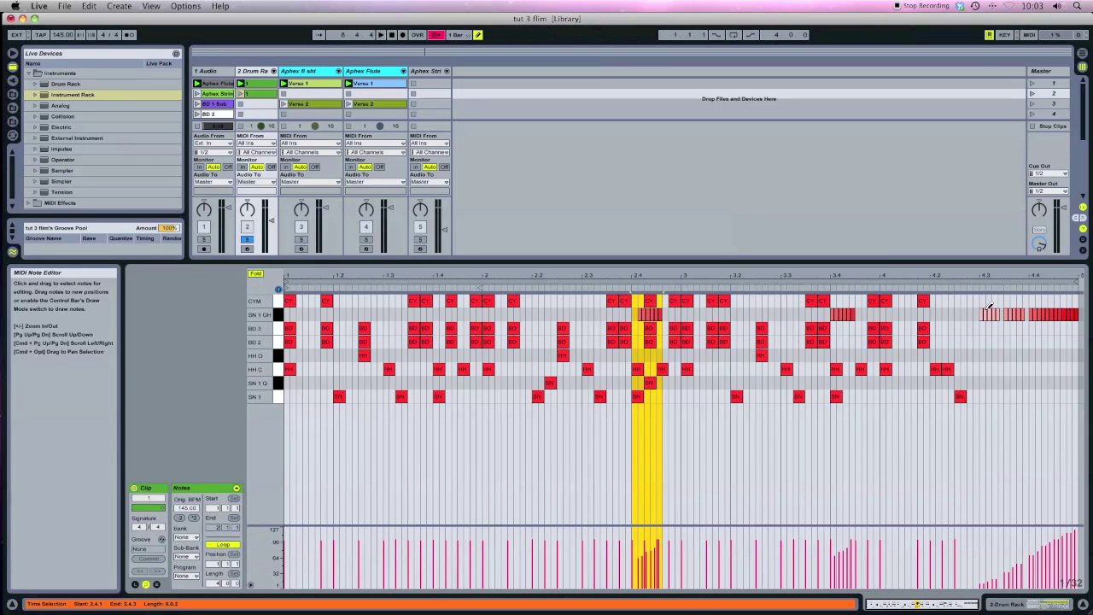
{"action": "left_click", "coordinate": [1032, 93]}
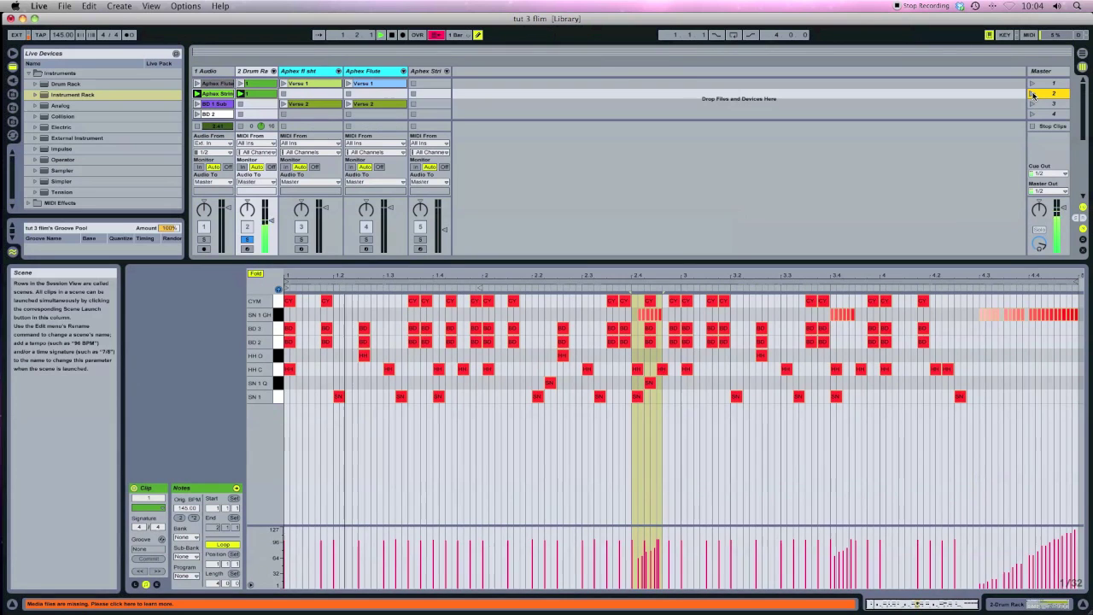
{"action": "scroll", "coordinate": [973, 229], "scroll_direction": "down", "scroll_amount": 1}
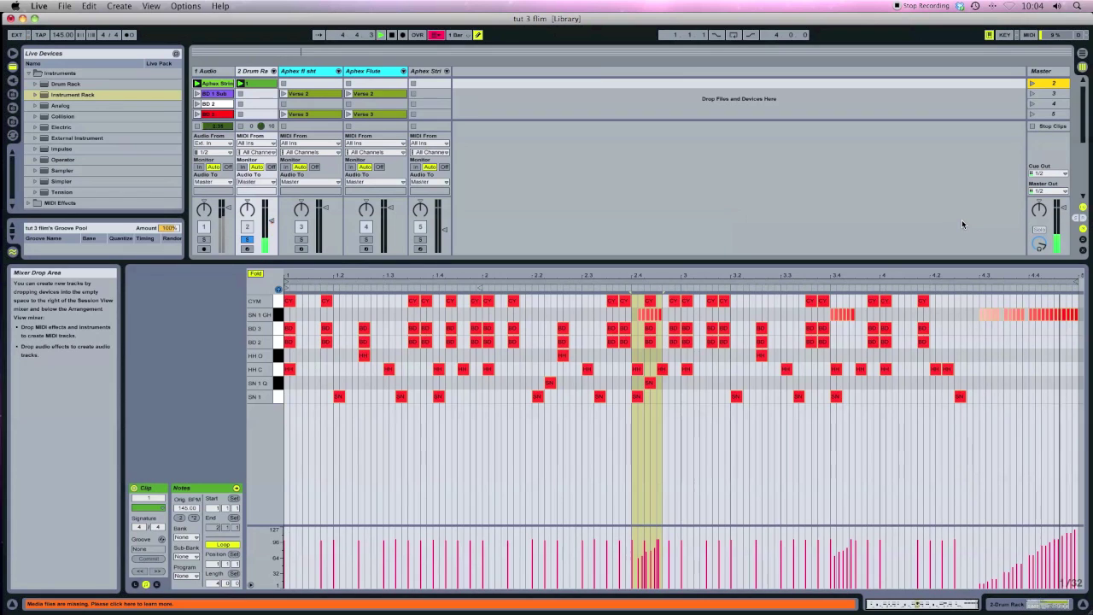
{"action": "key", "text": "super+alt+e"}
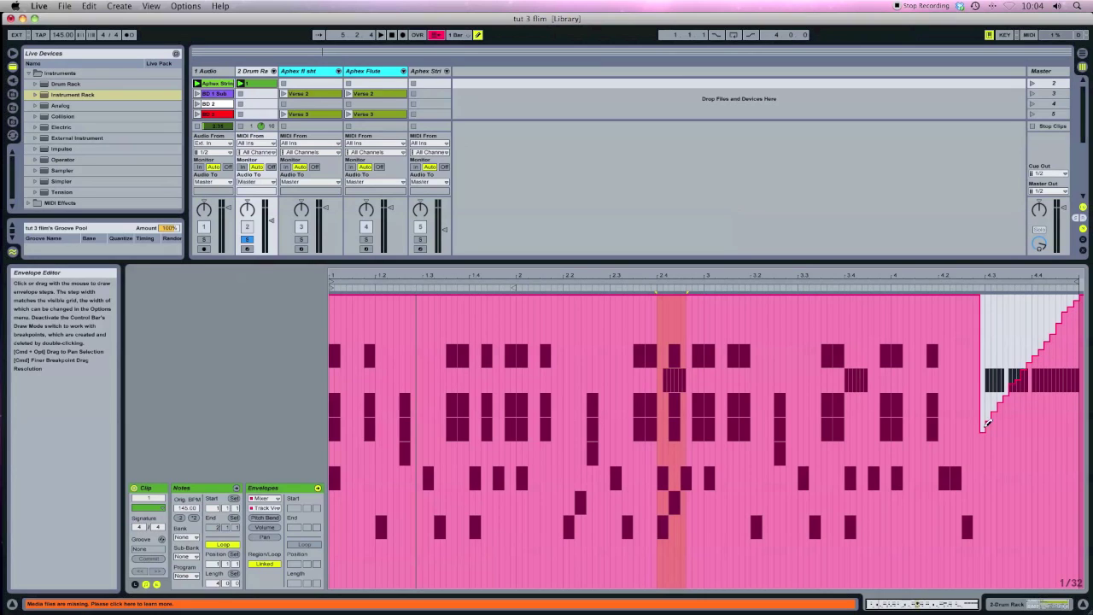
{"action": "key", "text": "super+alt+e"}
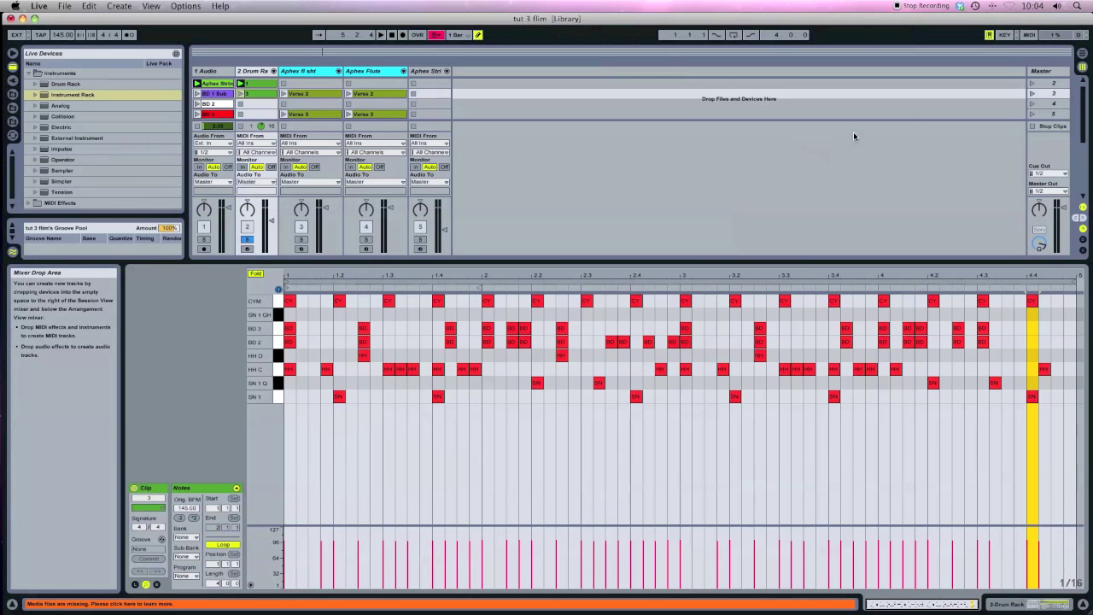
Play scenes 3 and 5 with the drum rack soloed, and examine the notes of the scene 5 drum clip up close.
{"action": "left_click", "coordinate": [1032, 94]}
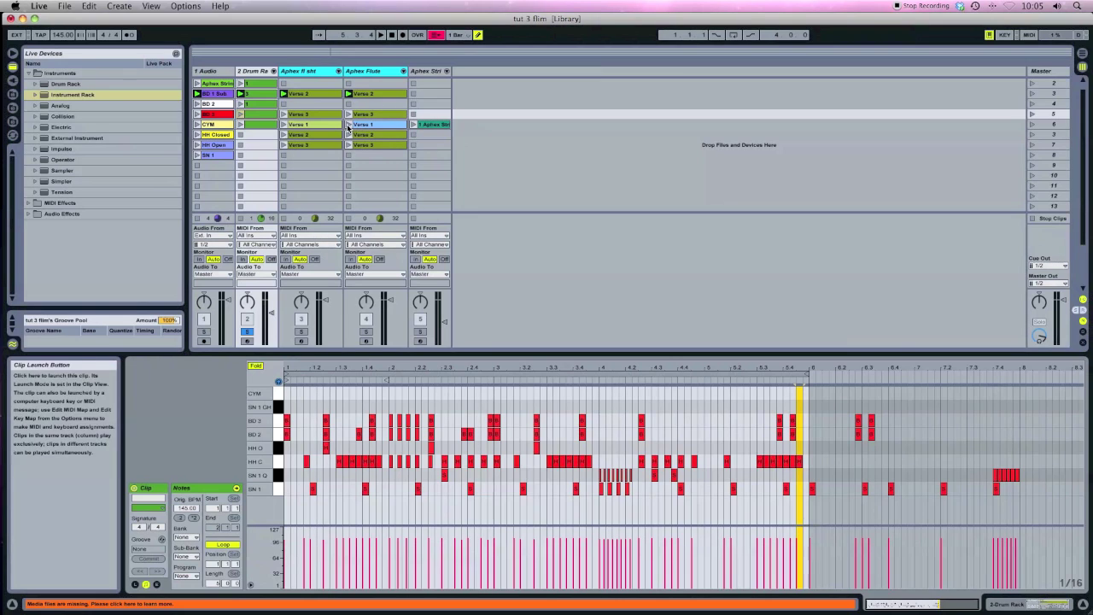
{"action": "left_click", "coordinate": [1031, 114]}
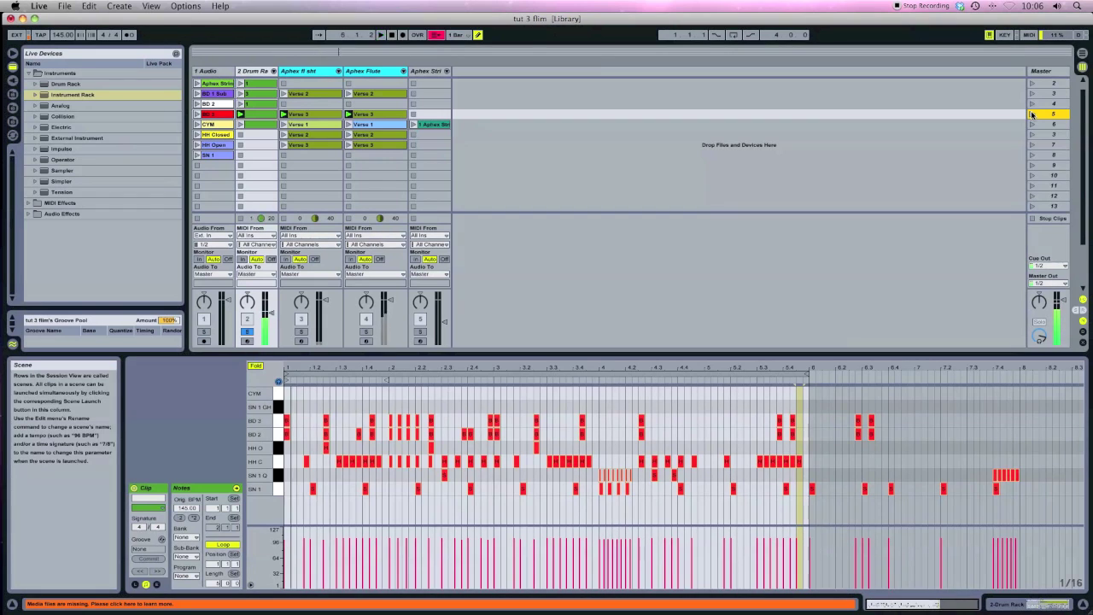
{"action": "left_click", "coordinate": [577, 397]}
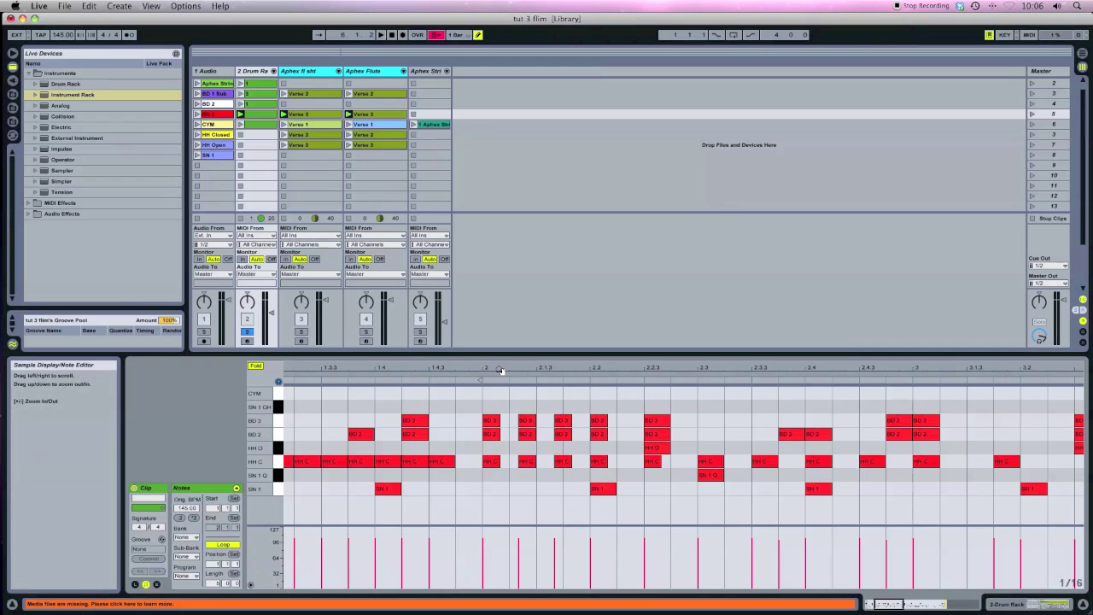
{"action": "left_click_drag", "start_coordinate": [482, 372], "coordinate": [120, 142]}
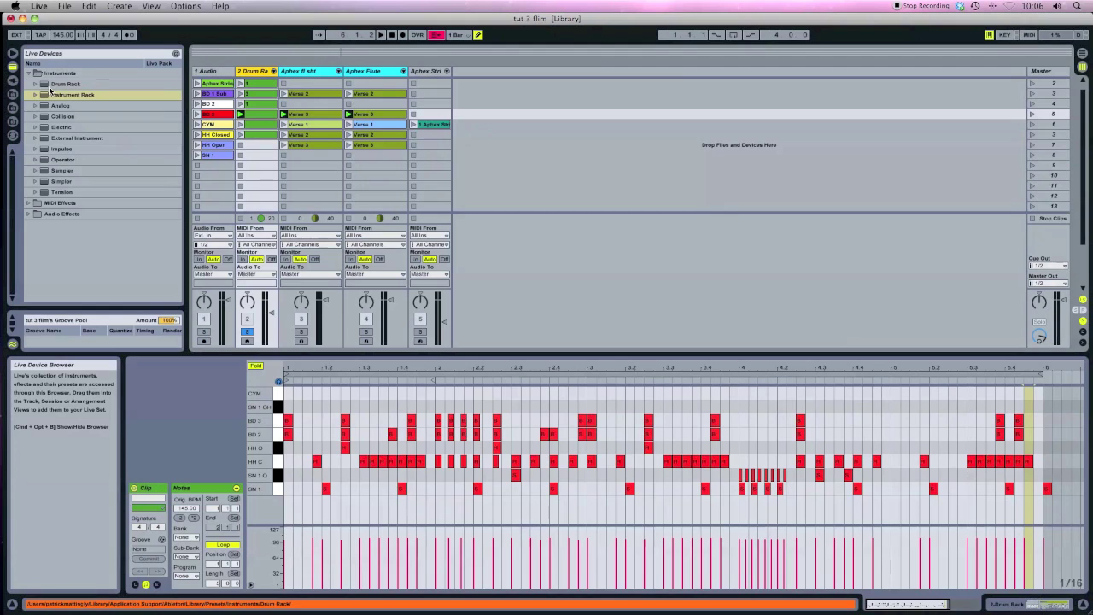
Find Sampler among the instruments, and play scenes 1, 3 and 5 with the BD 1 Sub clips' notes shown.
{"action": "left_click", "coordinate": [45, 171]}
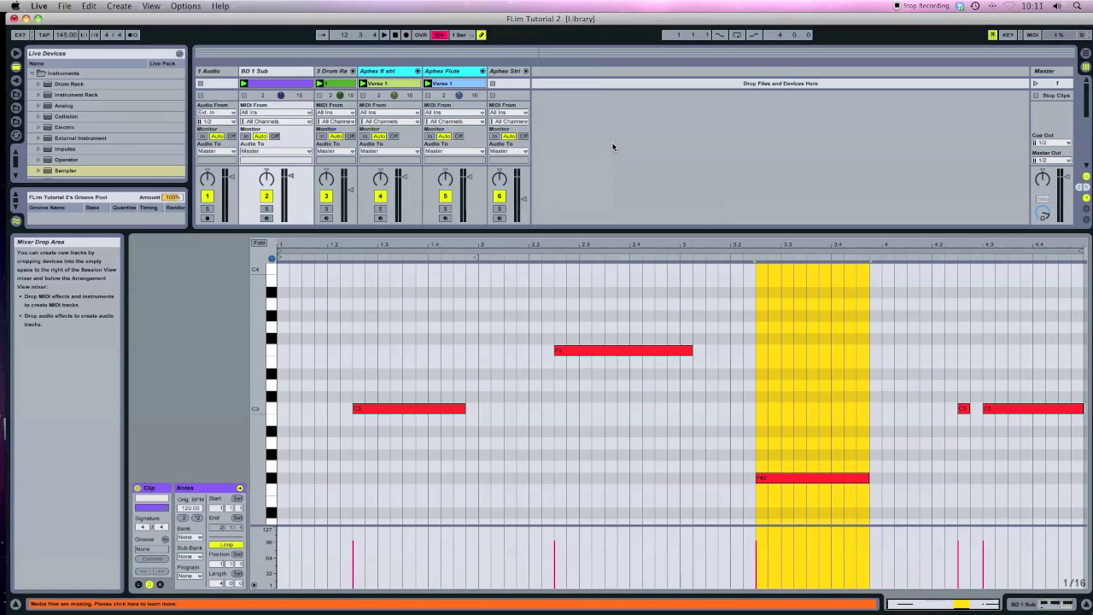
{"action": "left_click", "coordinate": [1035, 83]}
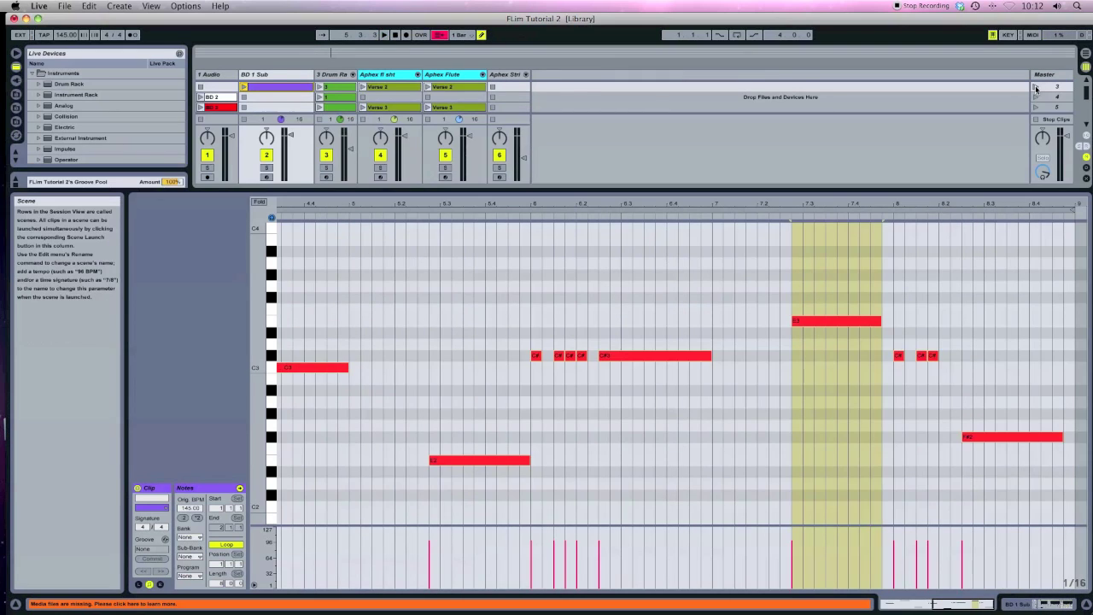
{"action": "left_click", "coordinate": [1035, 87]}
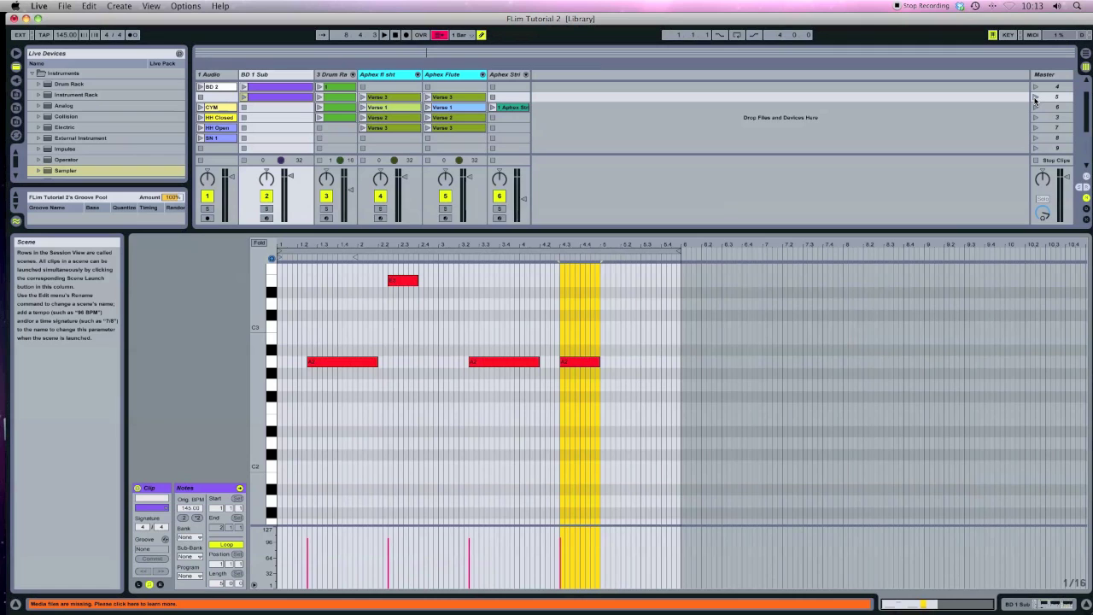
{"action": "left_click", "coordinate": [1035, 99]}
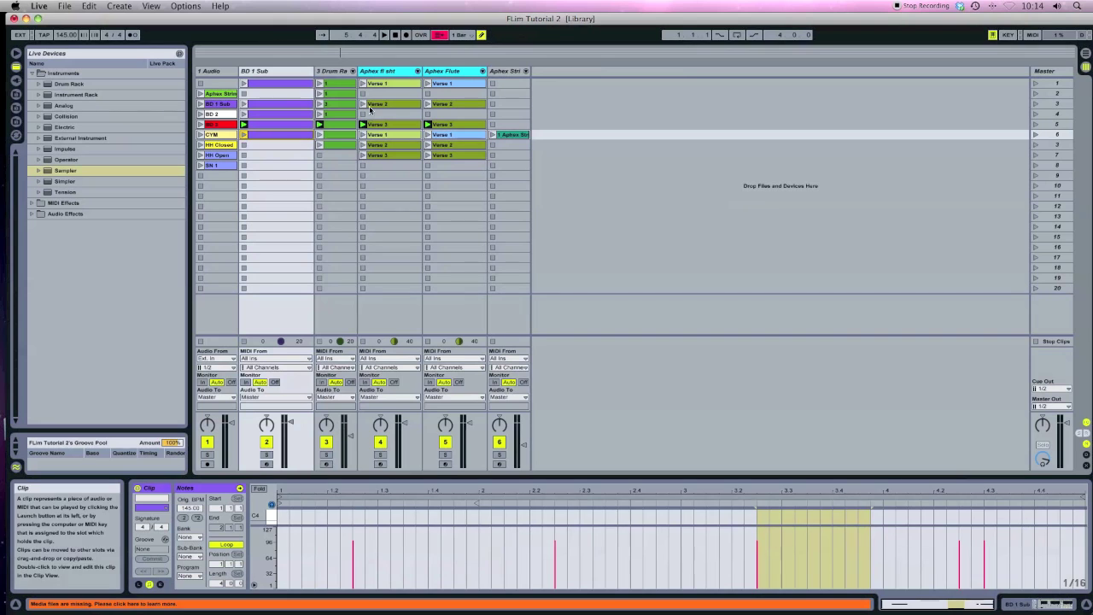
Group the Aphex fl sht and Aphex Flute tracks, and group the BD 1 Sub and Drum Rack tracks.
{"action": "left_click", "coordinate": [381, 71]}
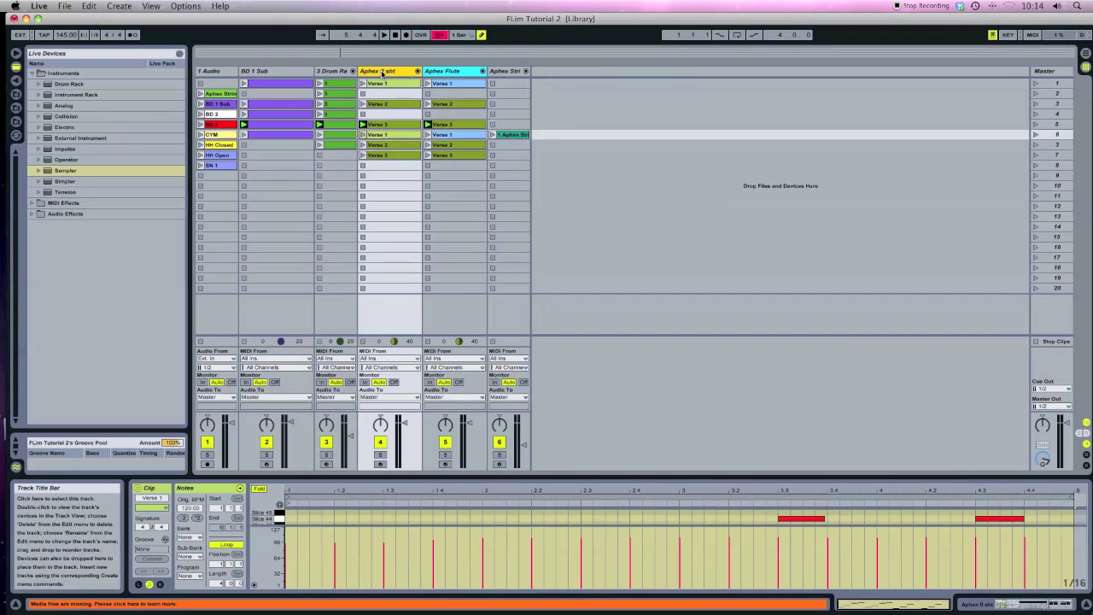
{"action": "left_click", "coordinate": [441, 72]}
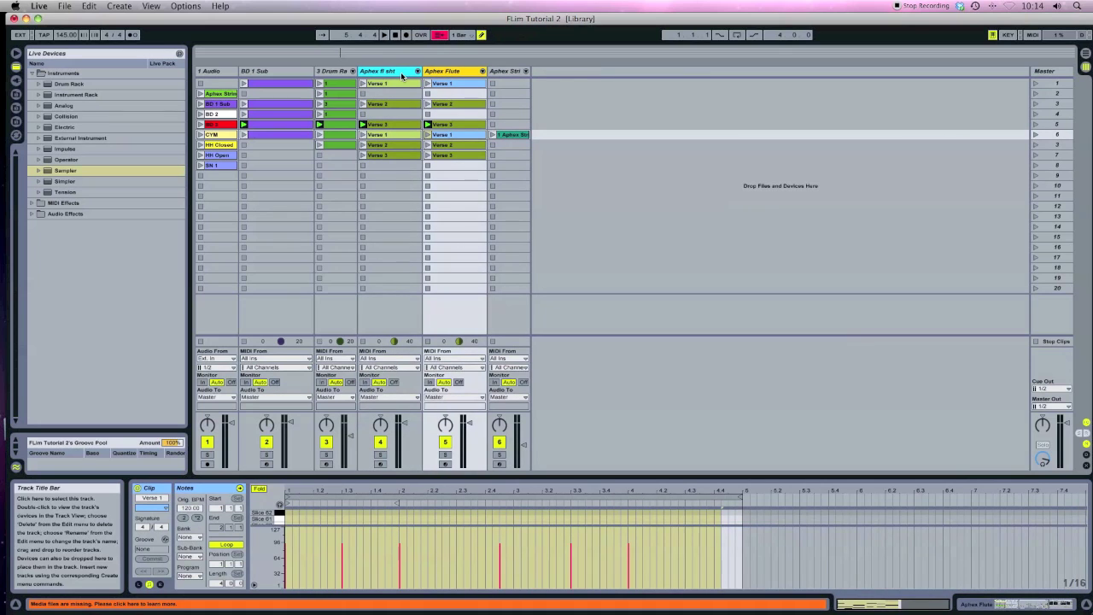
{"action": "left_click", "coordinate": [401, 75], "text": "shift"}
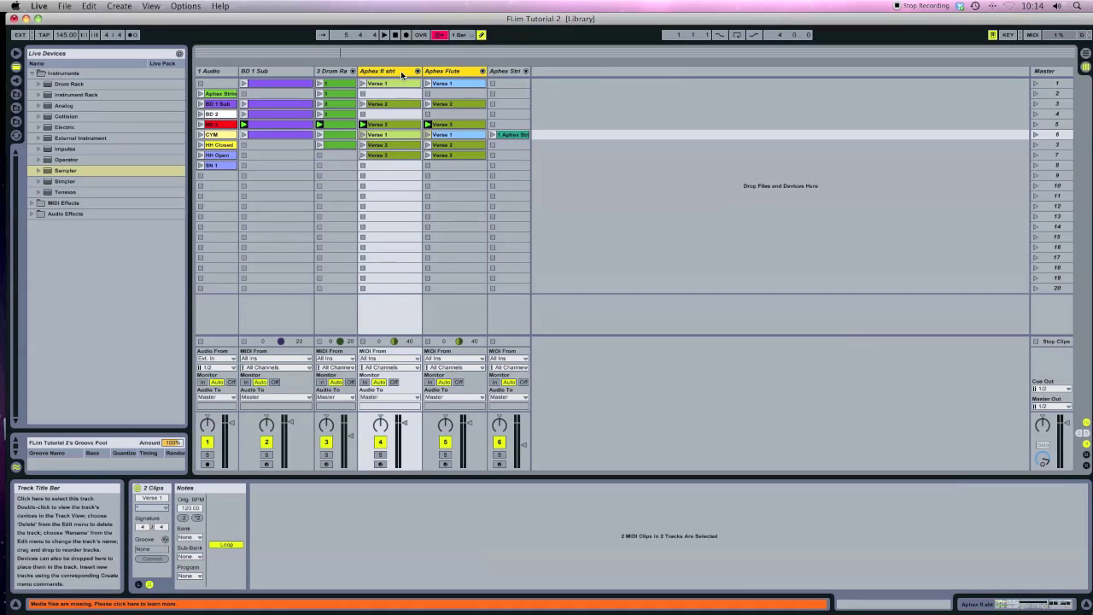
{"action": "right_click", "coordinate": [403, 73]}
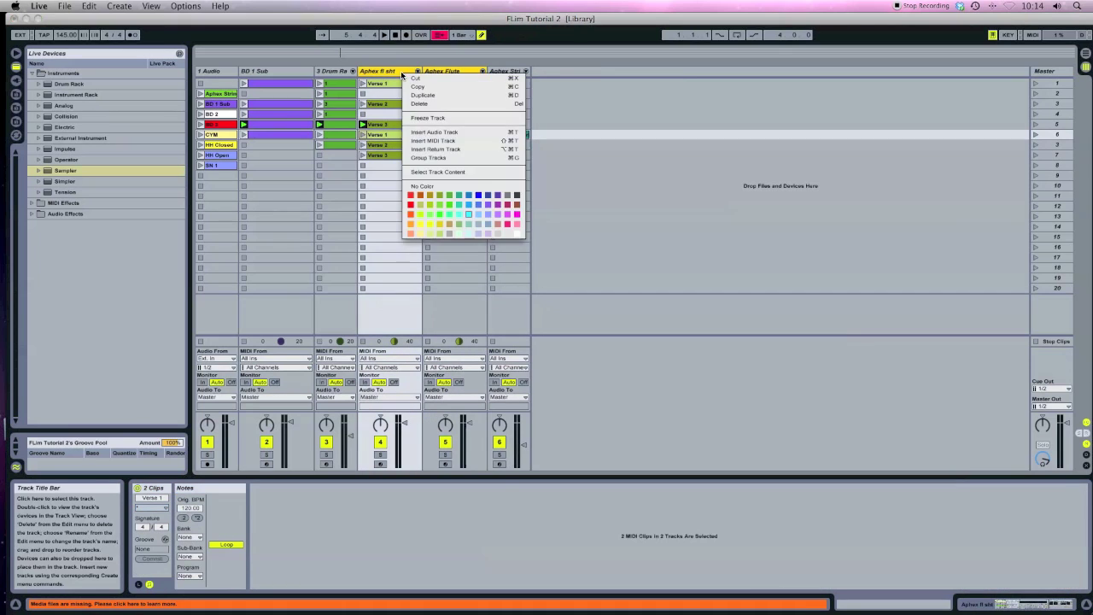
{"action": "left_click", "coordinate": [436, 159]}
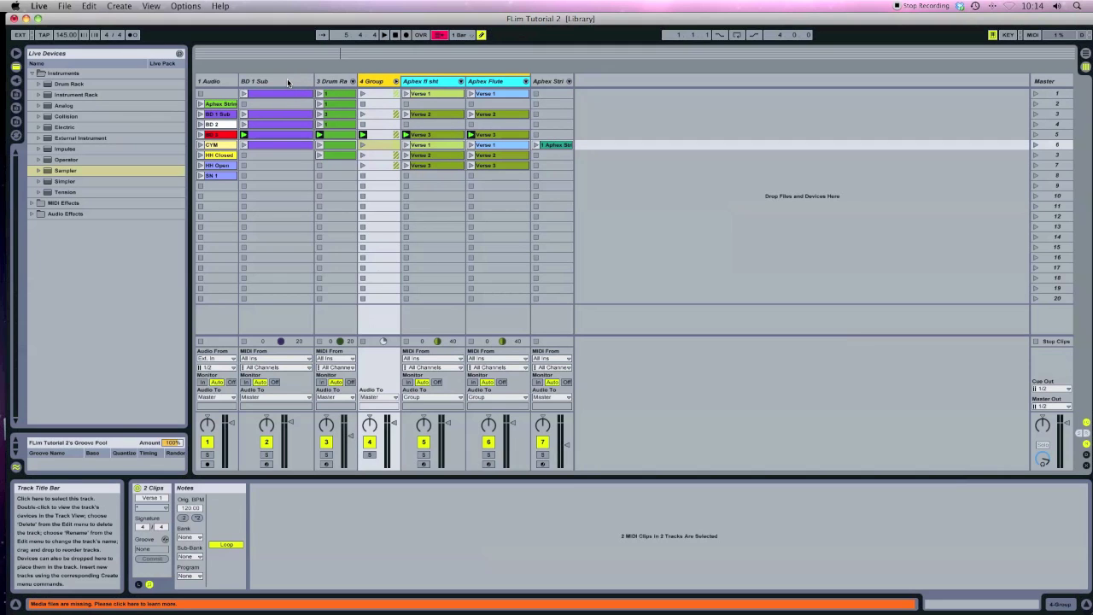
{"action": "key", "text": "super+g"}
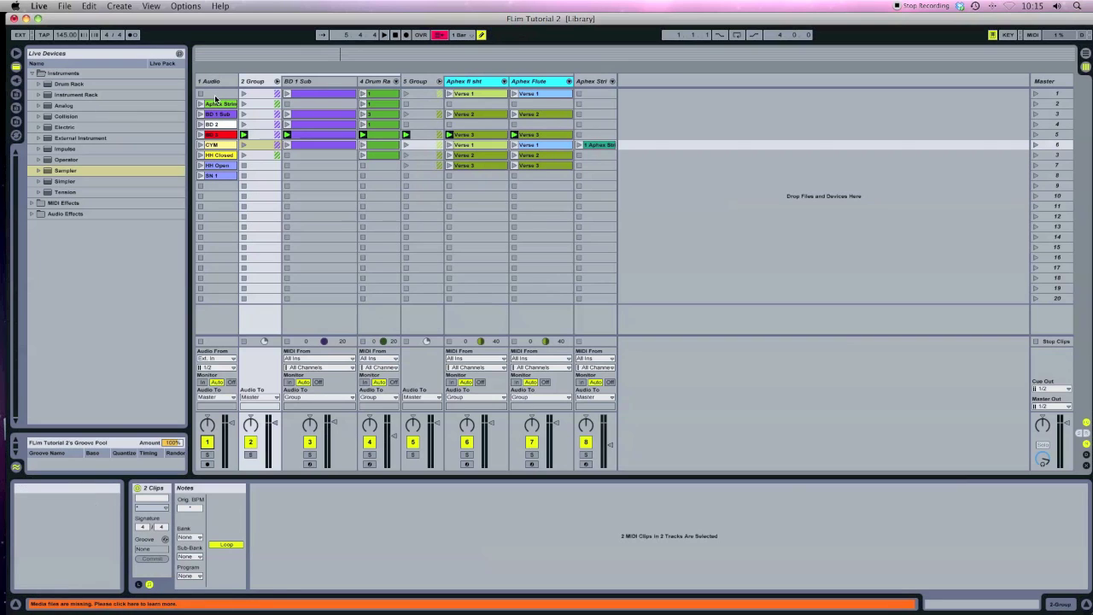
Mute the 1 Audio track, and play scene 1, the drum rack's scene 2 clip and scene 3 in sequence.
{"action": "left_click", "coordinate": [208, 443]}
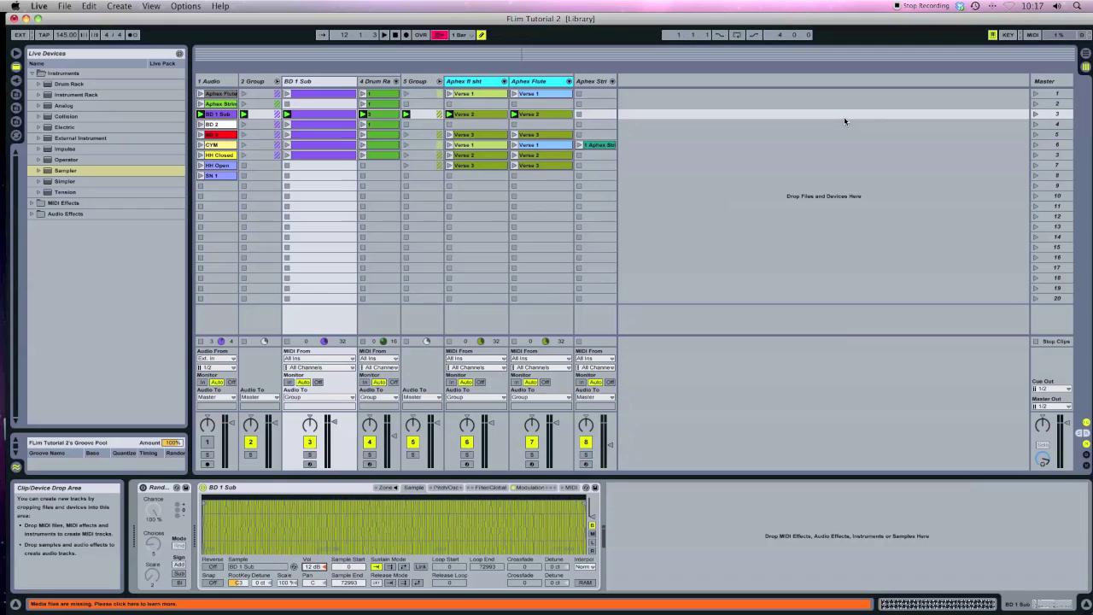
{"action": "left_click", "coordinate": [1035, 94]}
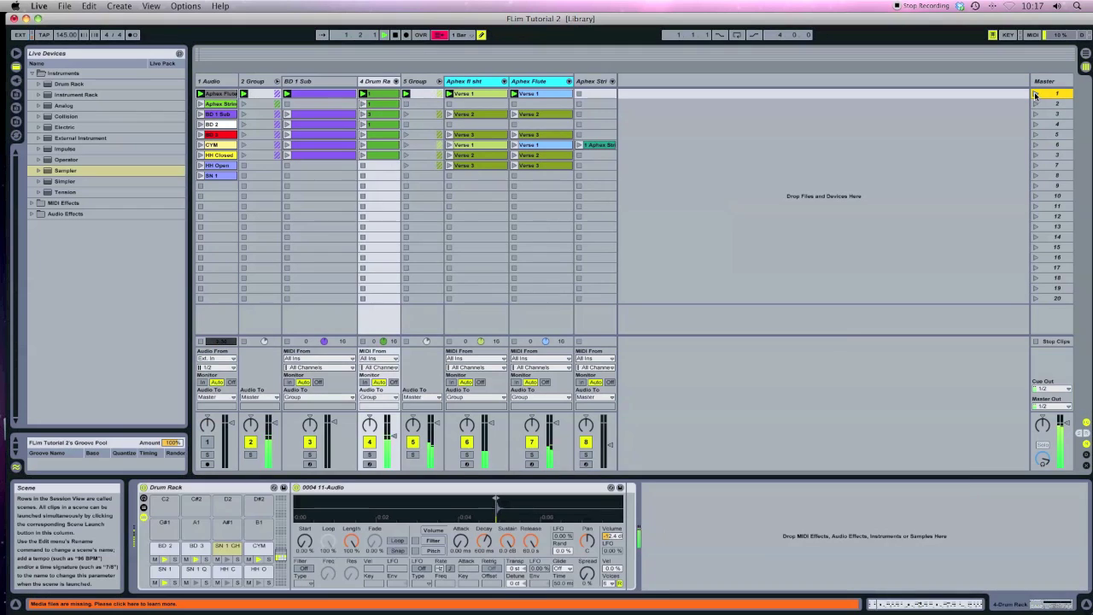
{"action": "left_click", "coordinate": [362, 105]}
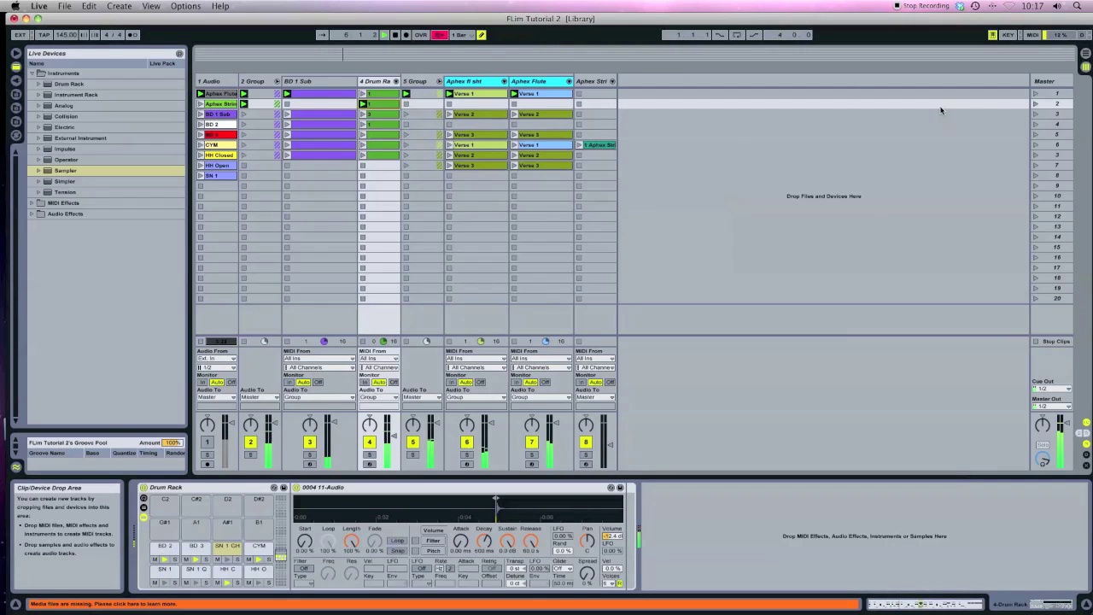
{"action": "left_click", "coordinate": [1036, 114]}
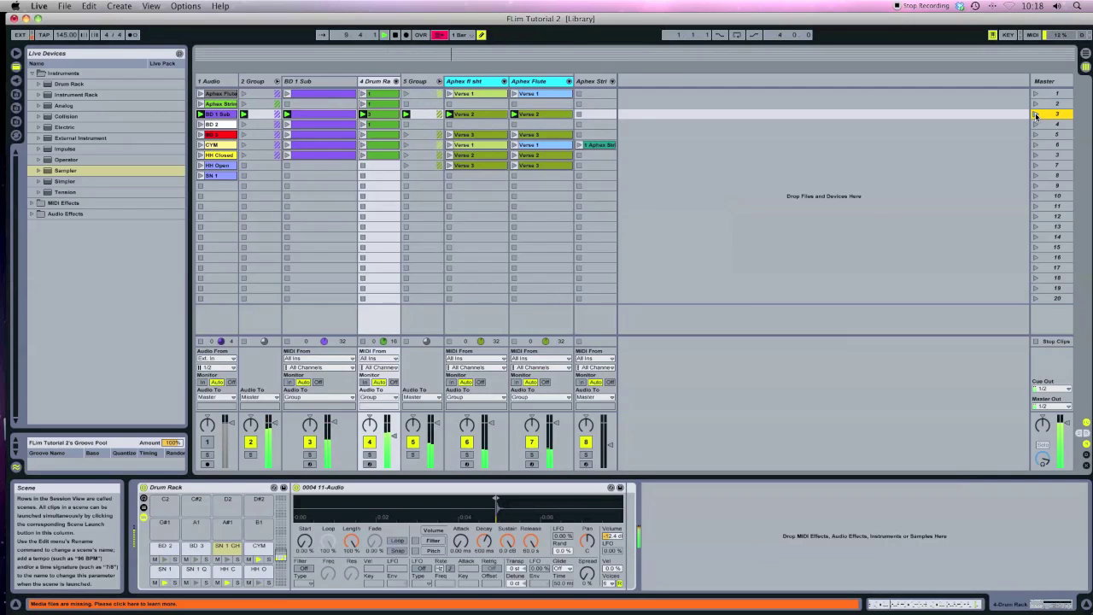